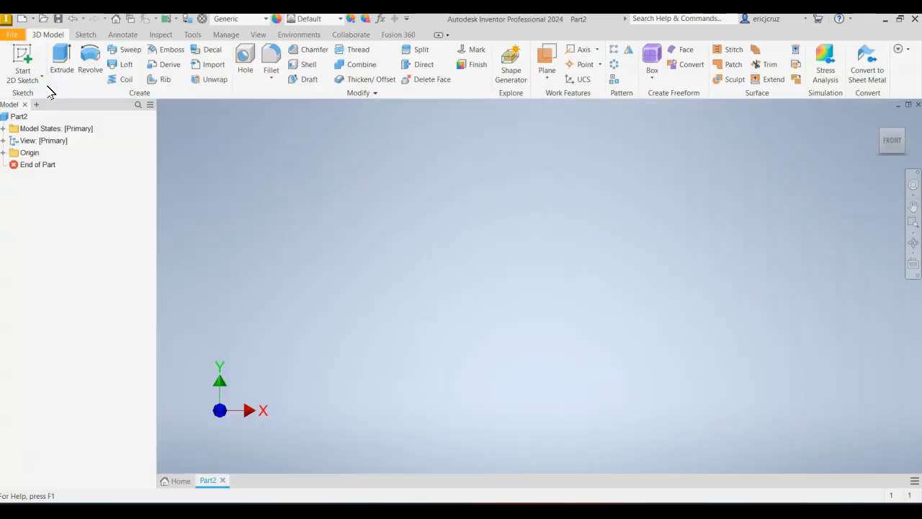
# Step: Review the units in the part's document settings
pyautogui.click(195, 34)
pyautogui.click(225, 61)
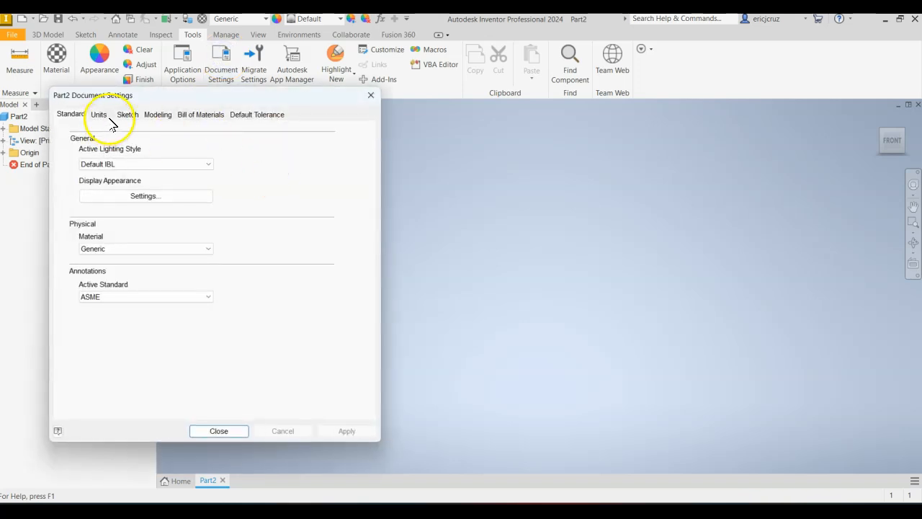
pyautogui.click(99, 115)
pyautogui.click(217, 431)
pyautogui.click(47, 35)
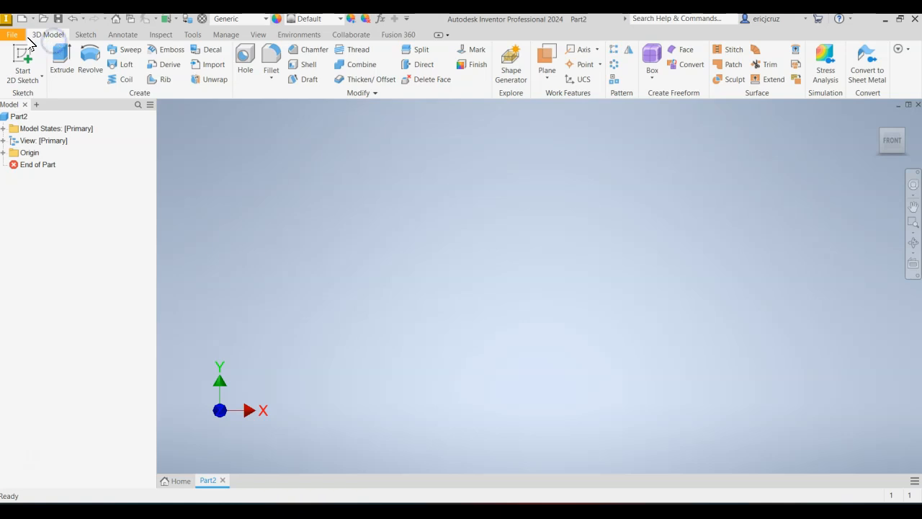
# Step: Start a 2D sketch on the front XY origin plane
pyautogui.click(25, 52)
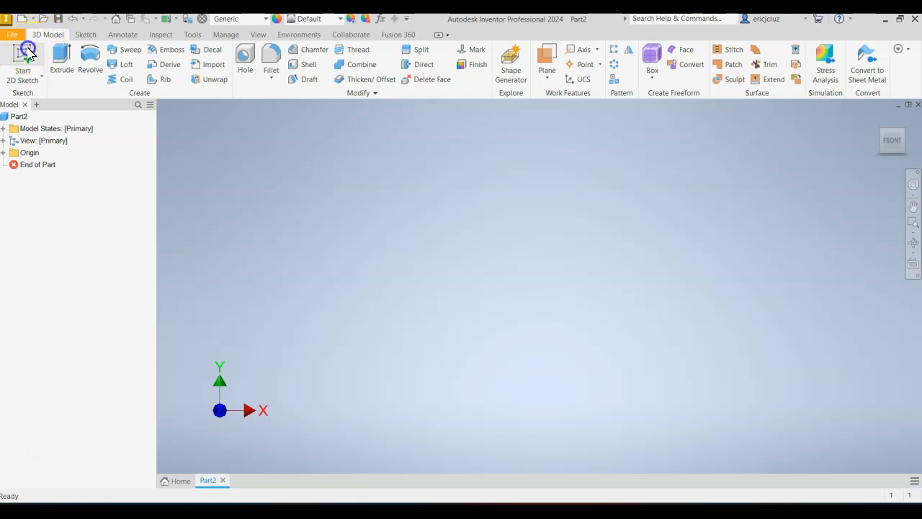
pyautogui.click(27, 54)
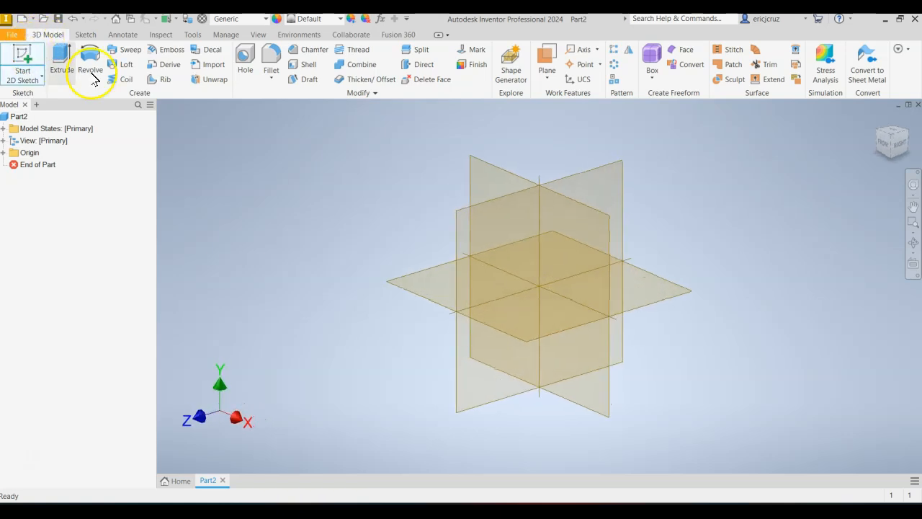
pyautogui.click(493, 178)
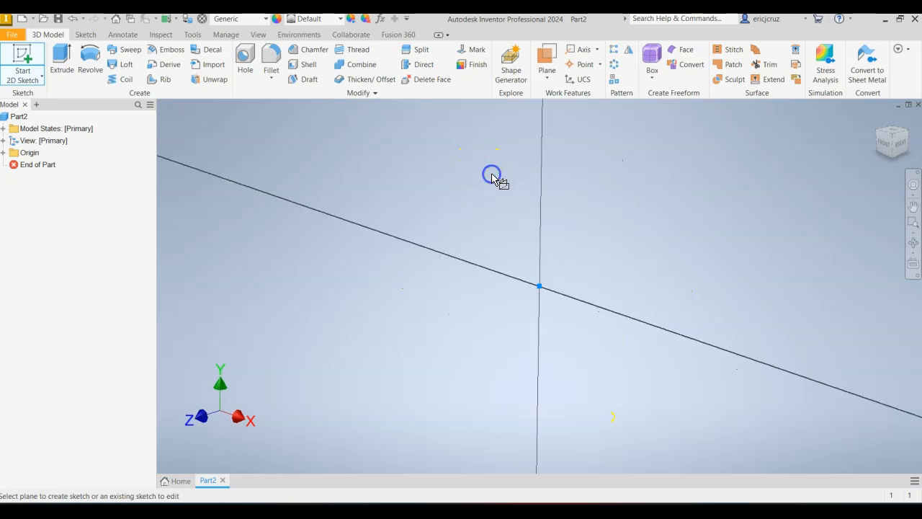
pyautogui.moveTo(665, 184)
pyautogui.mouseDown(button='middle')
pyautogui.moveTo(504, 237)
pyautogui.moveTo(405, 308)
pyautogui.mouseUp(button='middle')
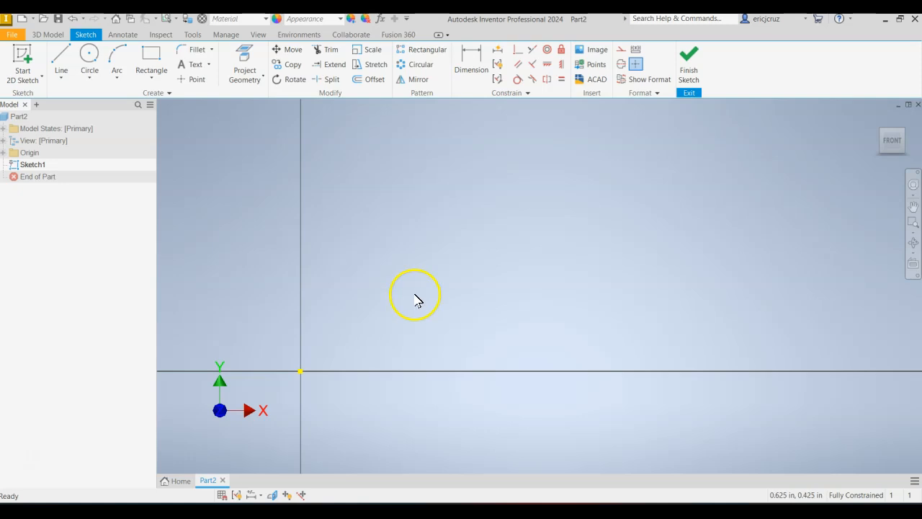
# Step: Sketch a long horizontal two-point rectangle about 0.26 in high, with its lower-left corner on the origin
pyautogui.click(162, 61)
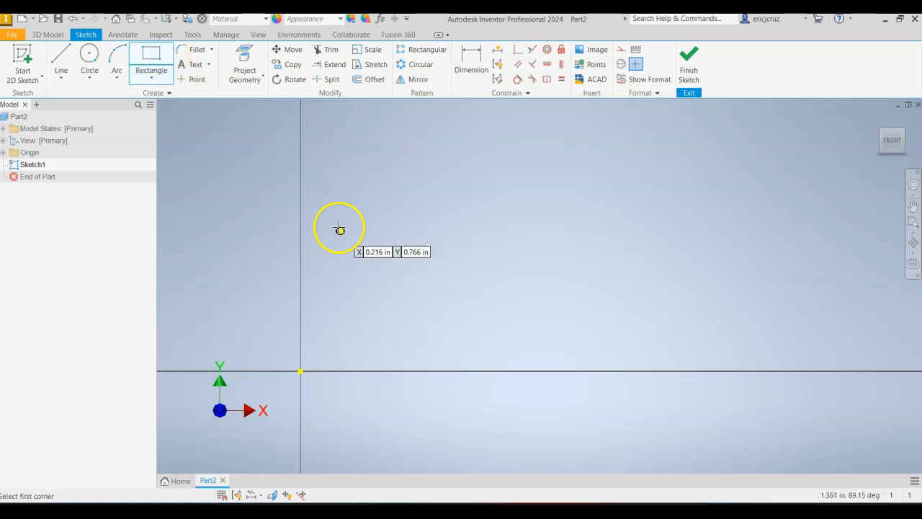
pyautogui.click(156, 61)
pyautogui.click(157, 61)
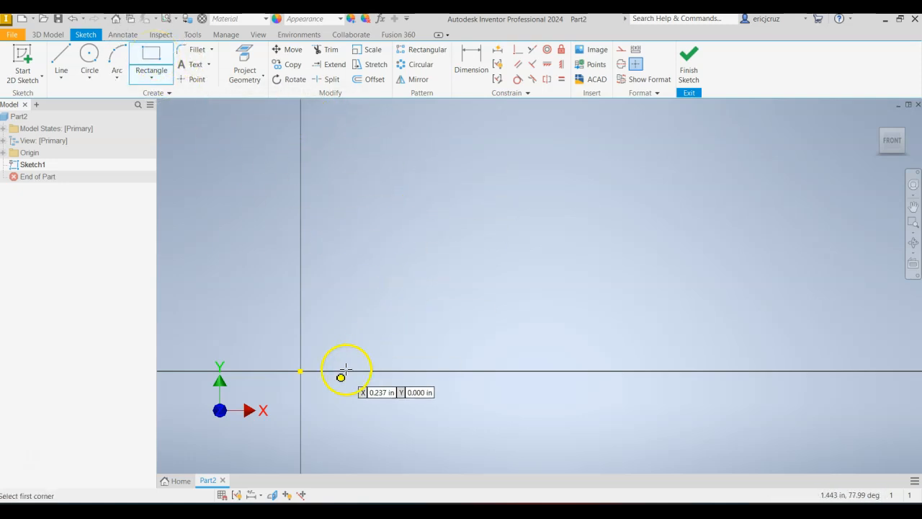
pyautogui.click(301, 370)
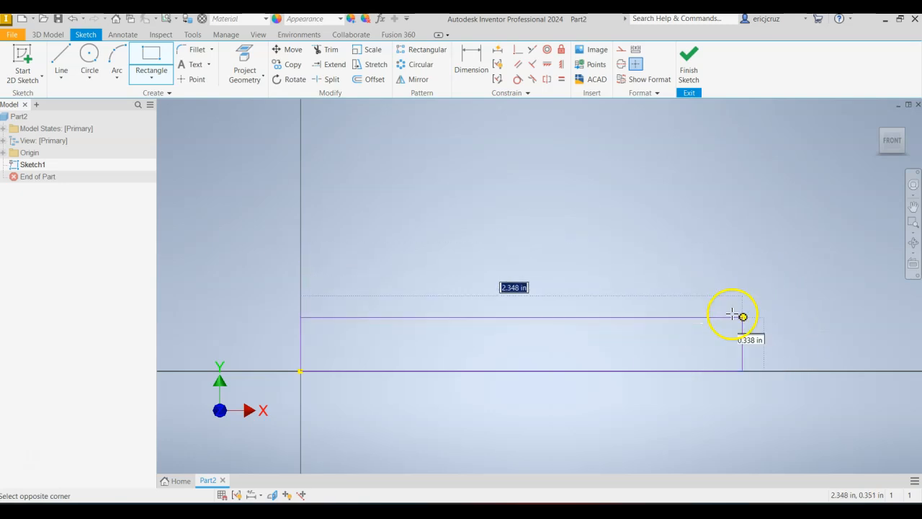
pyautogui.click(768, 323)
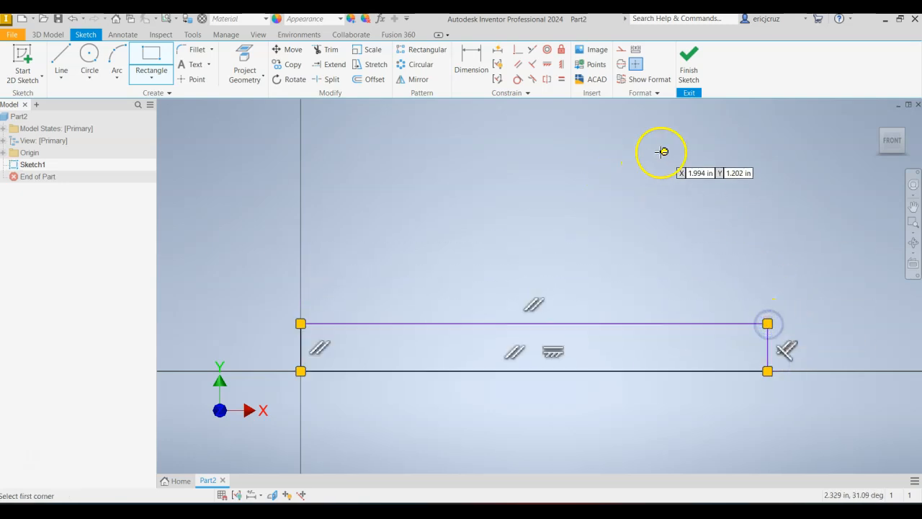
# Step: Dimension the rectangle's right edge and set its height to 0.25 in
pyautogui.click(472, 62)
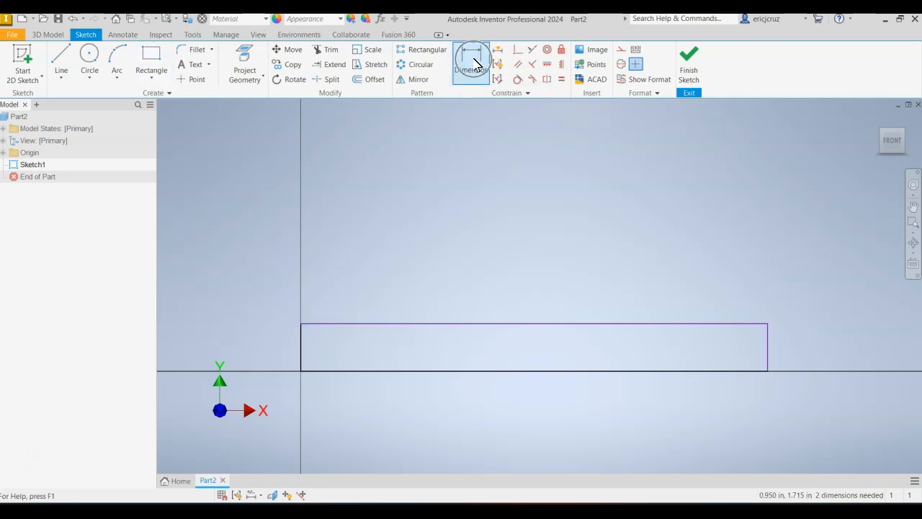
pyautogui.click(769, 360)
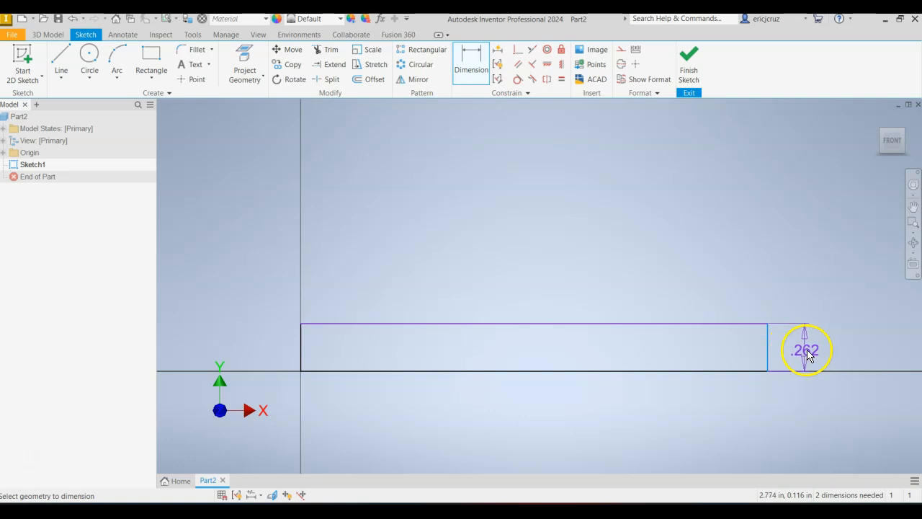
pyautogui.click(809, 353)
pyautogui.write('.2')
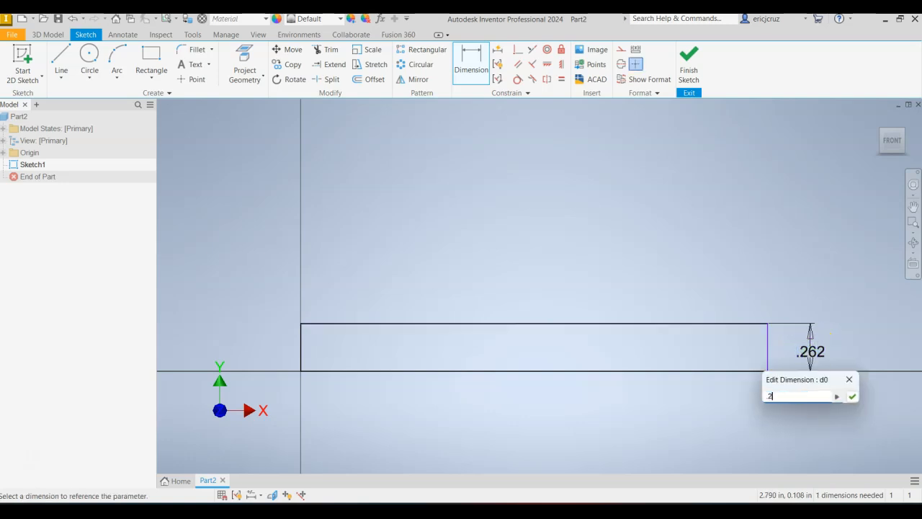
pyautogui.write('5')
pyautogui.press('Return')
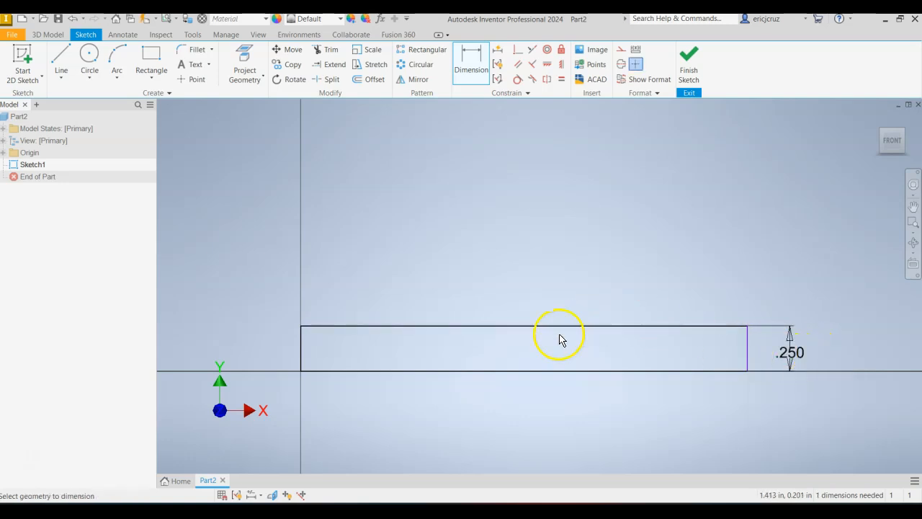
# Step: Dimension the rectangle's bottom edge and set its length to 2 in
pyautogui.click(555, 371)
pyautogui.click(558, 401)
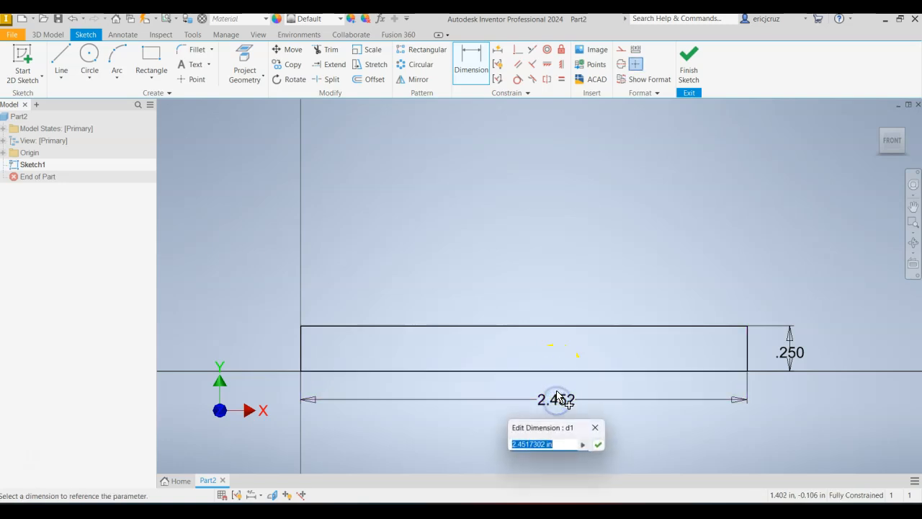
pyautogui.write('2')
pyautogui.press('Return')
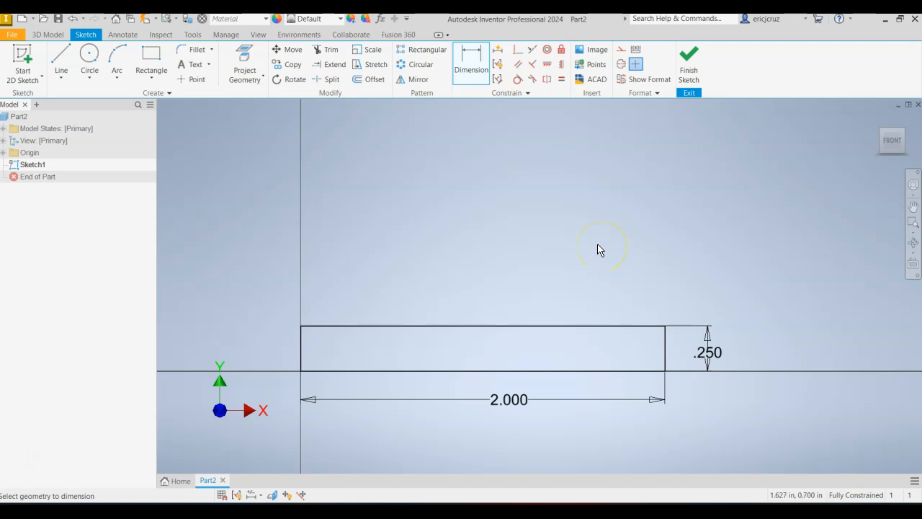
# Step: Draw a center-point circle above the left part of the rectangle, defined by a radius of 0.5 in
pyautogui.click(89, 56)
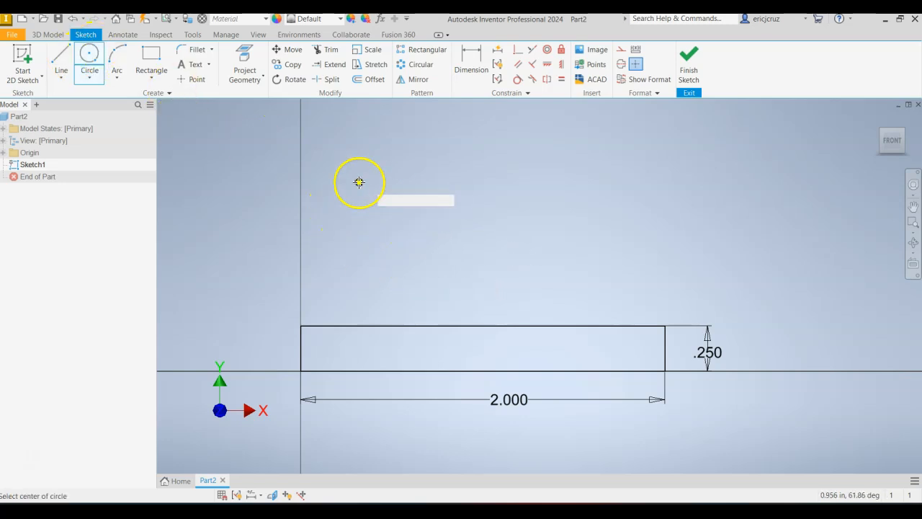
pyautogui.click(415, 209)
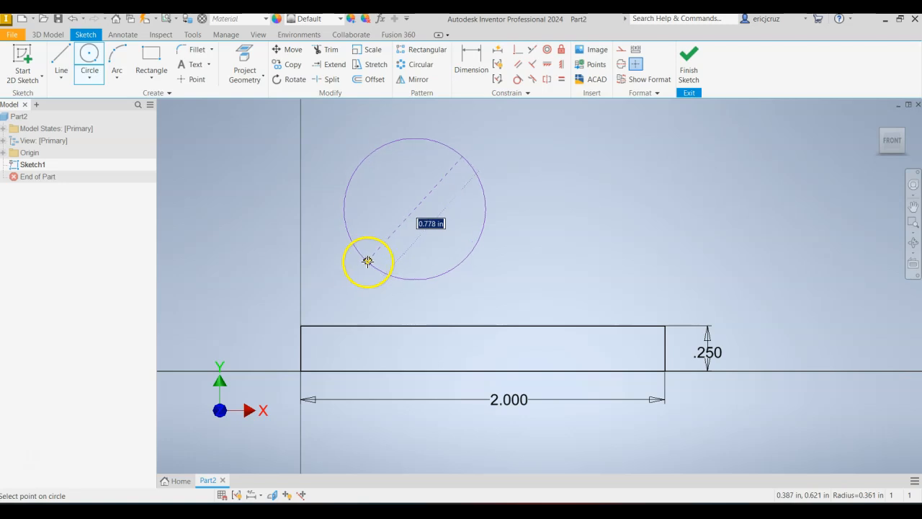
pyautogui.rightClick(362, 263)
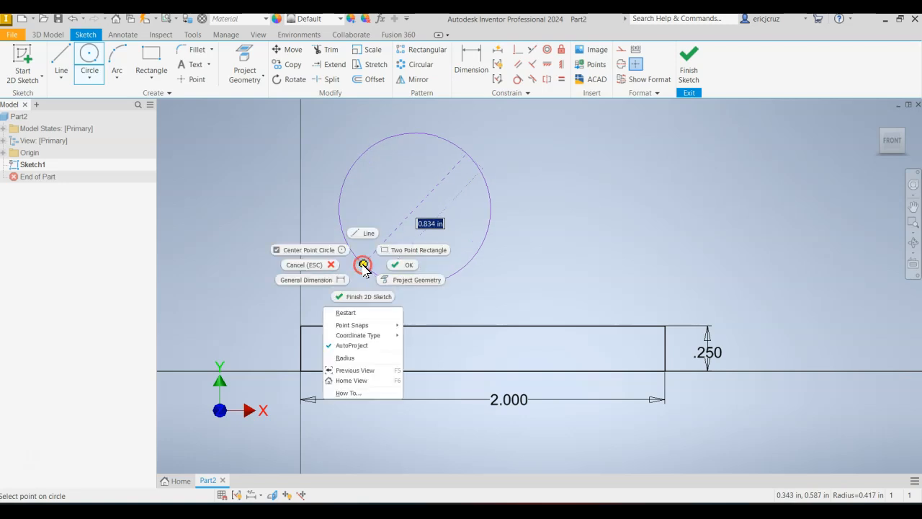
pyautogui.click(351, 358)
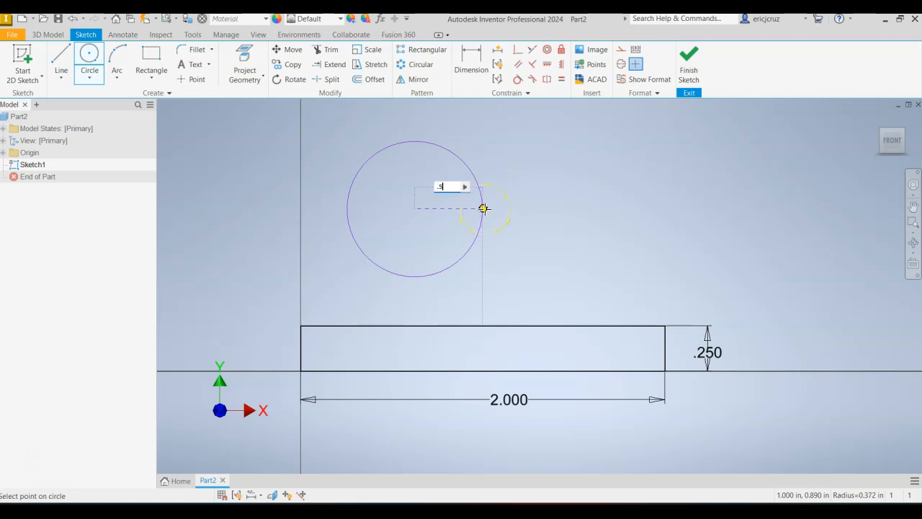
pyautogui.press('Return')
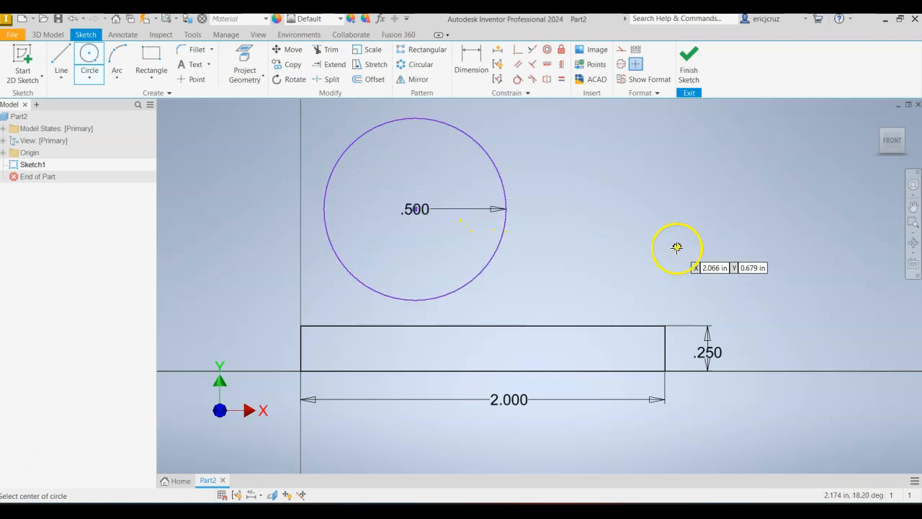
# Step: Draw a vertical line about 1.11 in long upward from the rectangle's upper-left corner
pyautogui.click(61, 63)
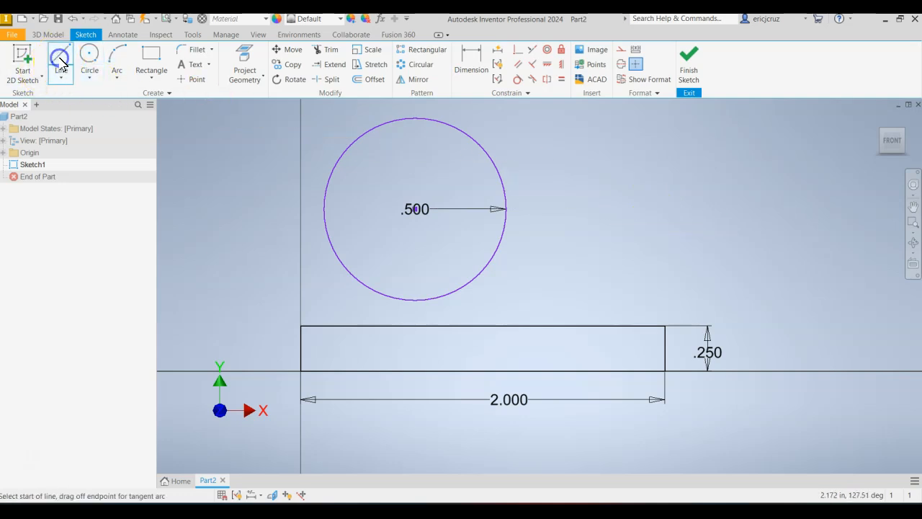
pyautogui.click(301, 324)
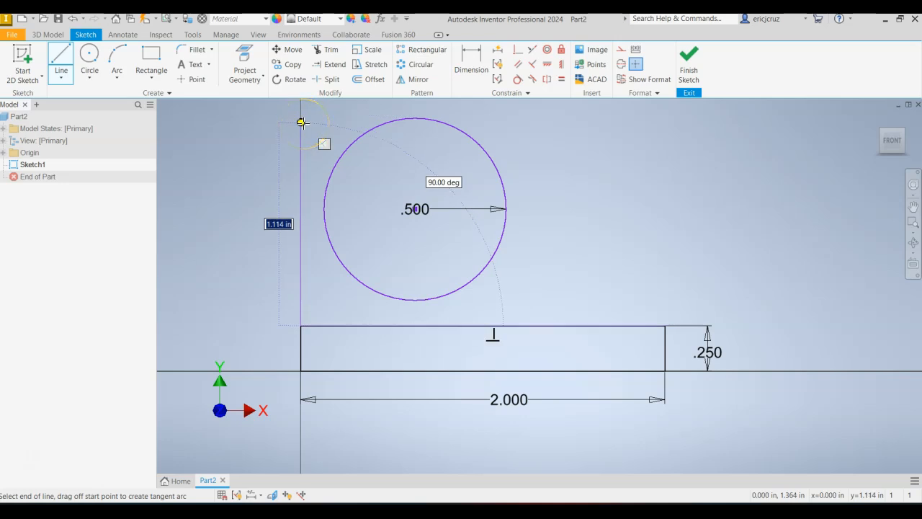
pyautogui.click(301, 123)
pyautogui.press('Escape')
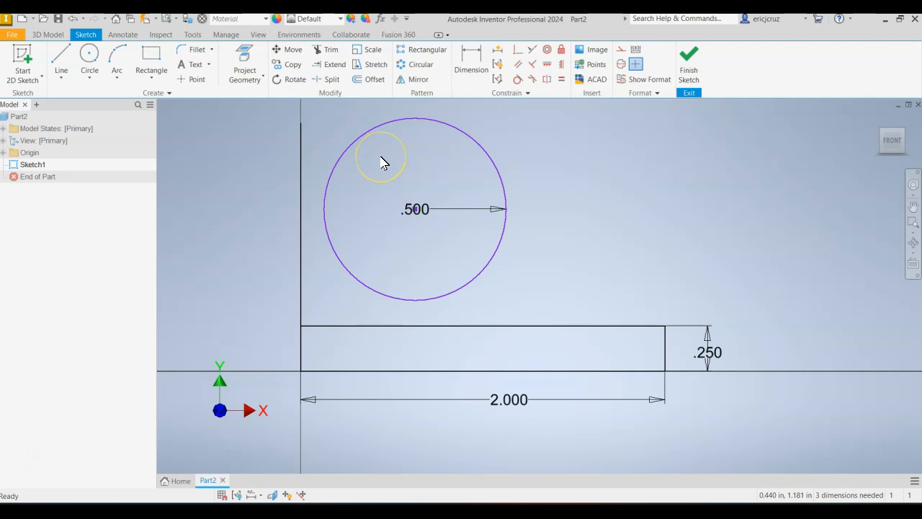
# Step: Dimension the circle's center 0.5 in above the rectangle's top edge
pyautogui.click(462, 85)
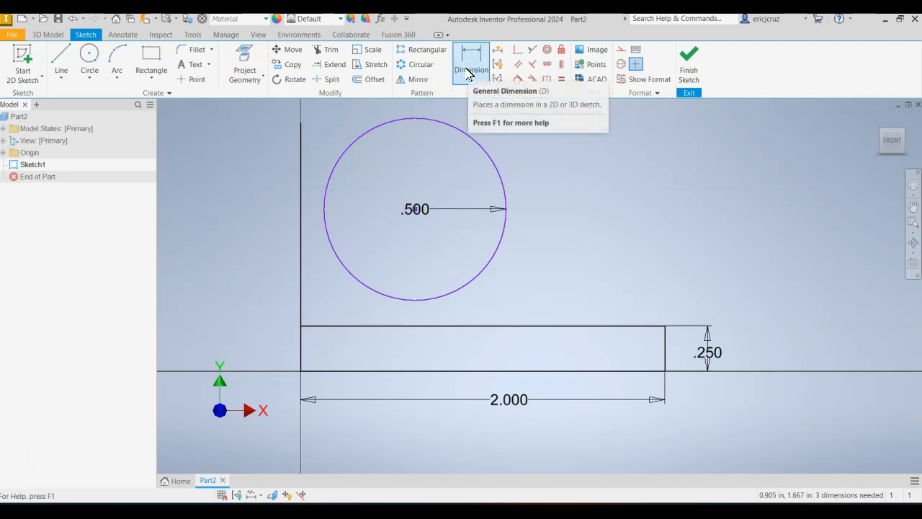
pyautogui.click(486, 150)
pyautogui.click(667, 168)
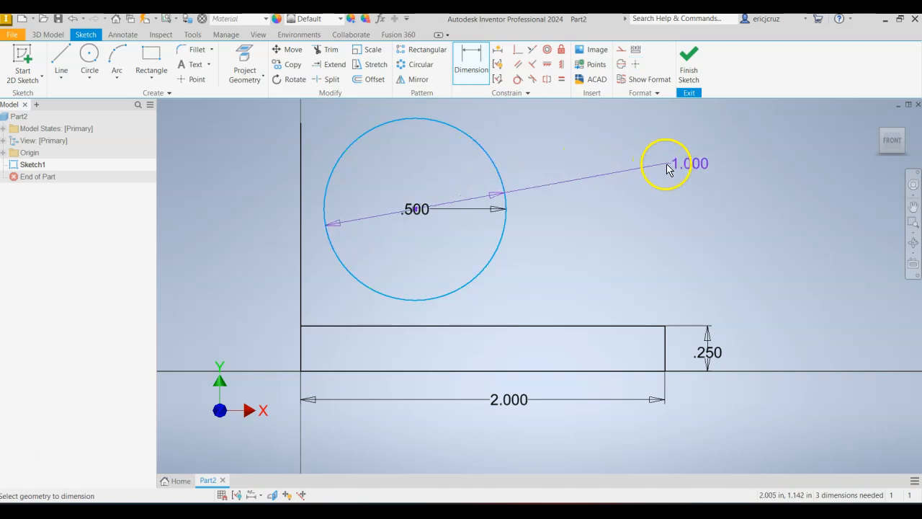
pyautogui.click(556, 326)
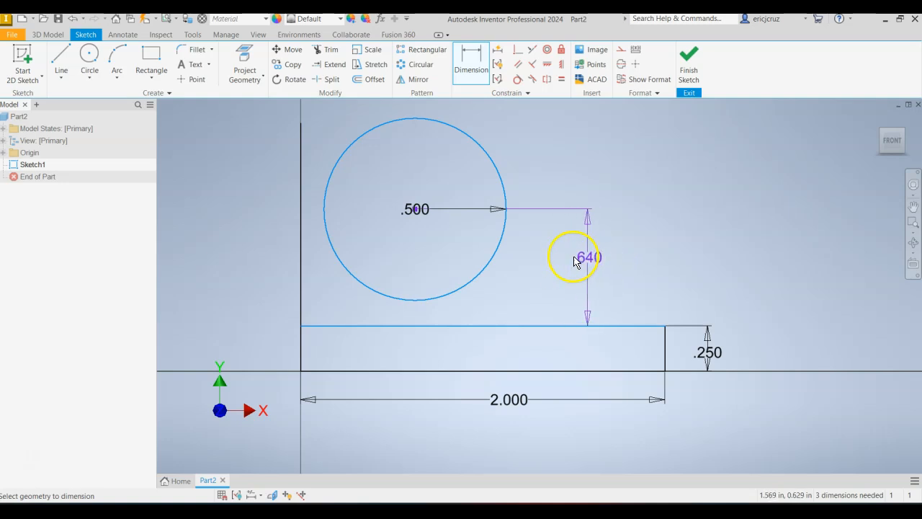
pyautogui.click(582, 260)
pyautogui.write('.5')
pyautogui.press('Return')
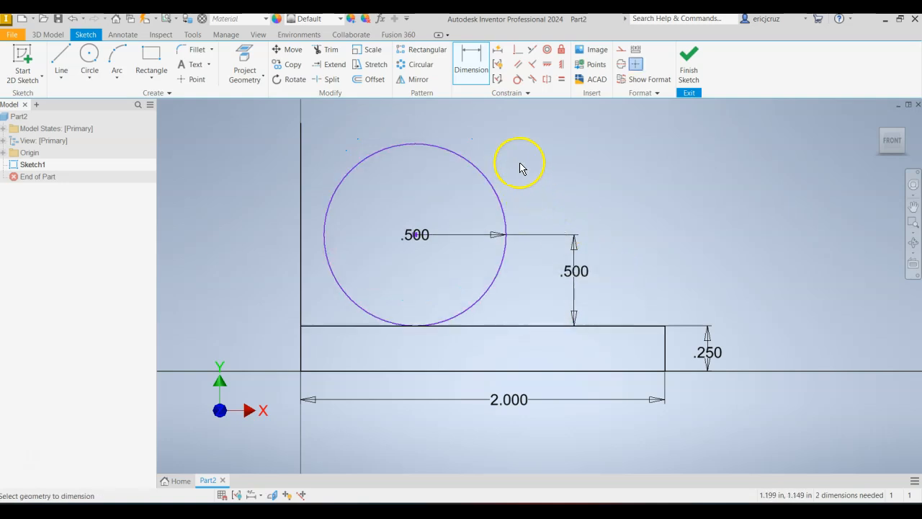
# Step: Make the circle tangent to the vertical line and trim off the line above the tangent point
pyautogui.click(522, 82)
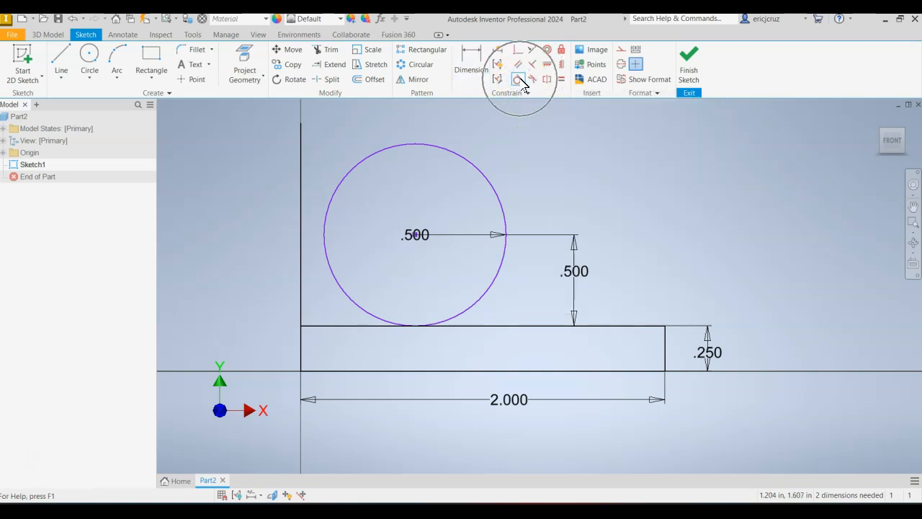
pyautogui.click(339, 183)
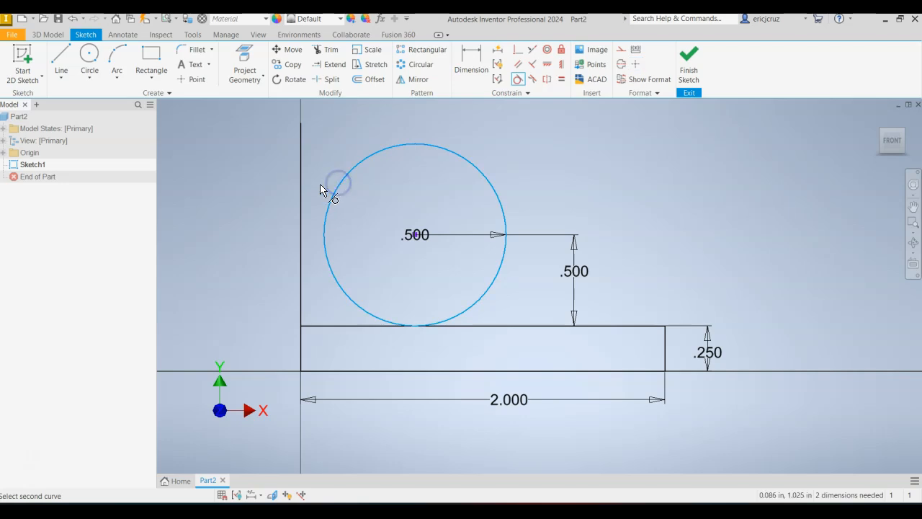
pyautogui.click(303, 189)
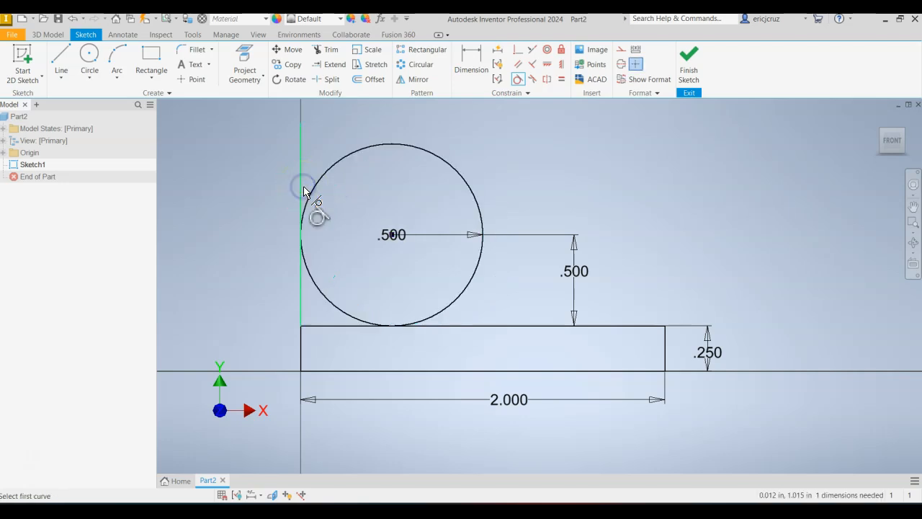
pyautogui.click(329, 49)
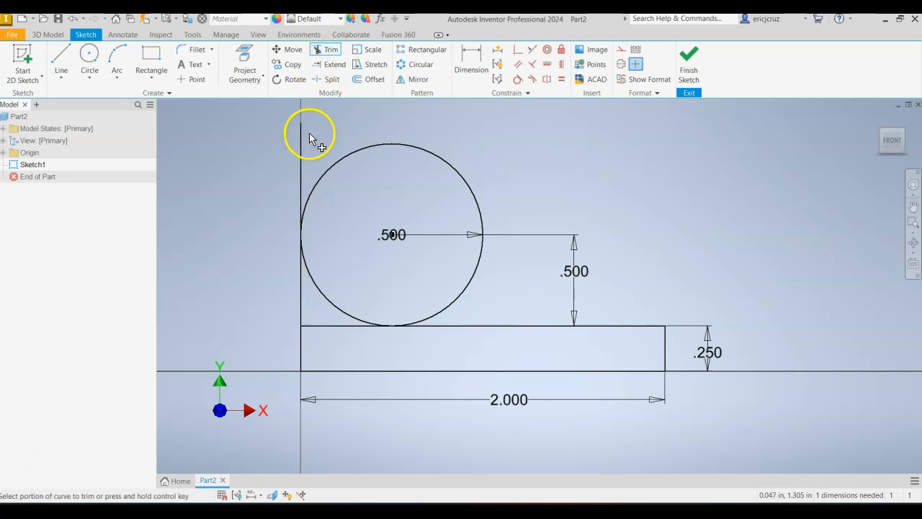
pyautogui.moveTo(329, 141); pyautogui.dragTo(265, 157)
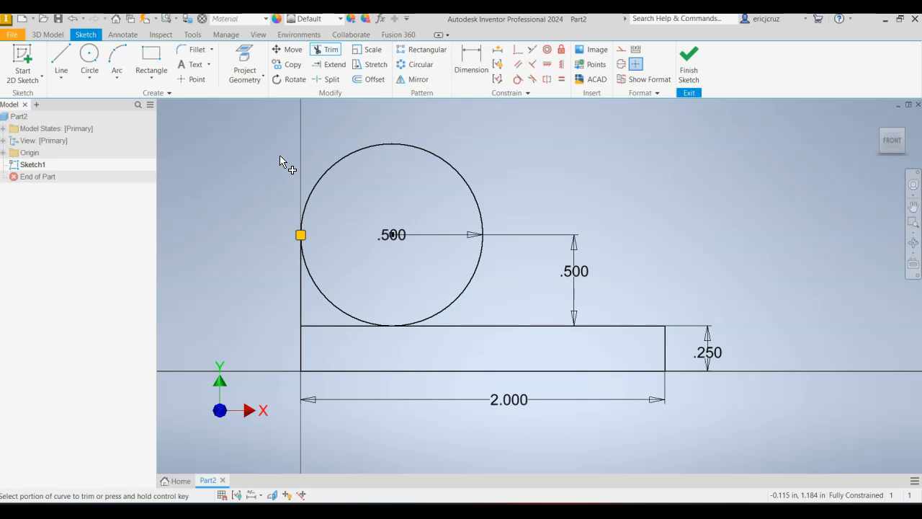
# Step: Draw a slanted line from above the circle down to the rectangle's top edge, near that edge's right end
pyautogui.click(62, 59)
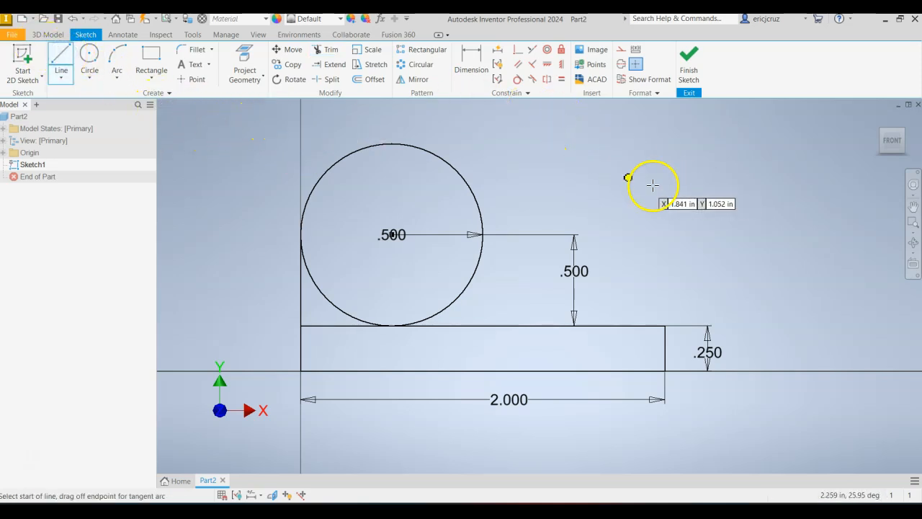
pyautogui.click(67, 61)
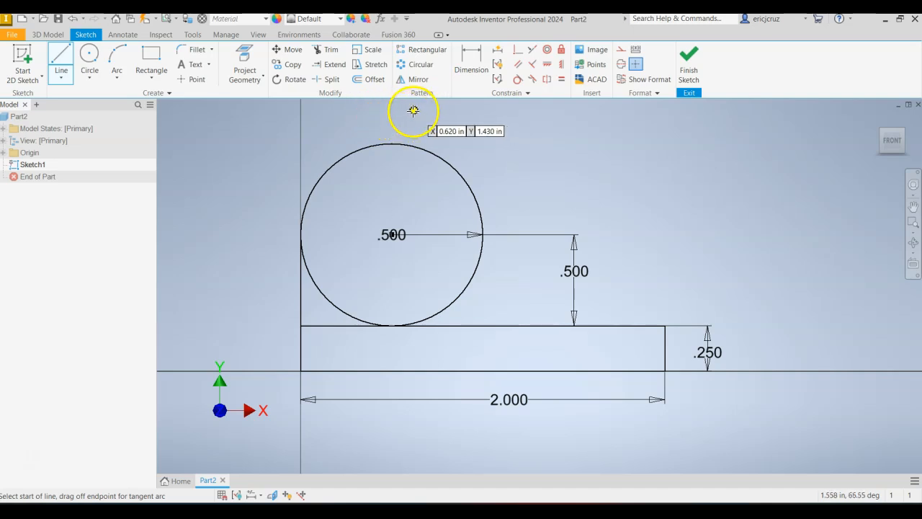
pyautogui.click(413, 110)
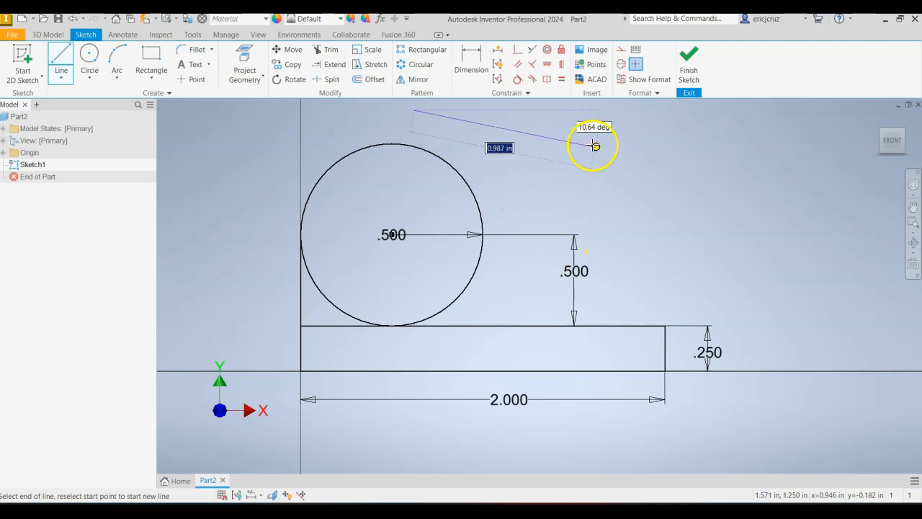
pyautogui.click(626, 326)
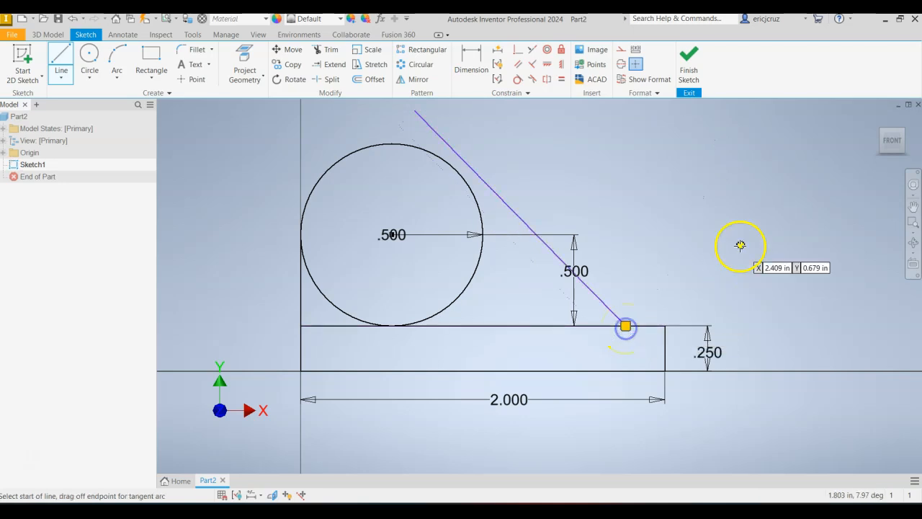
# Step: Dimension the slanted line's lower endpoint 0.25 in horizontally from the rectangle's right edge
pyautogui.click(465, 67)
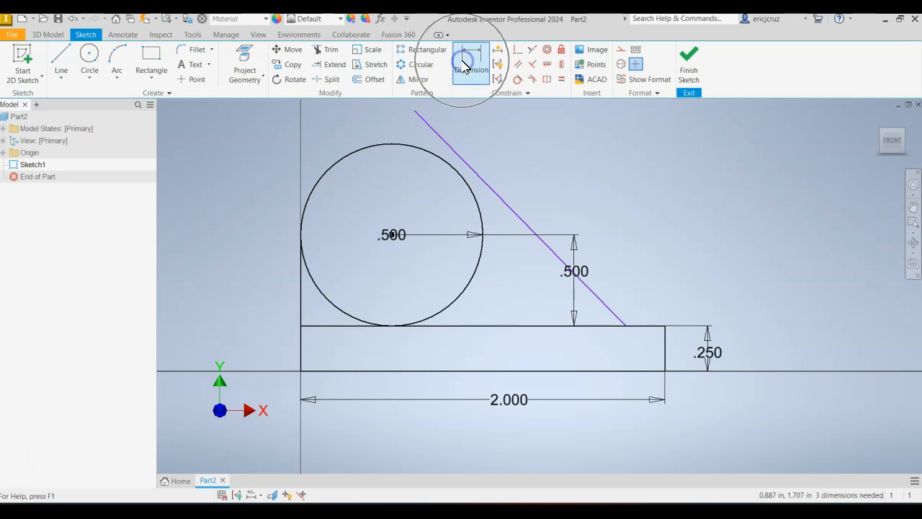
pyautogui.click(626, 327)
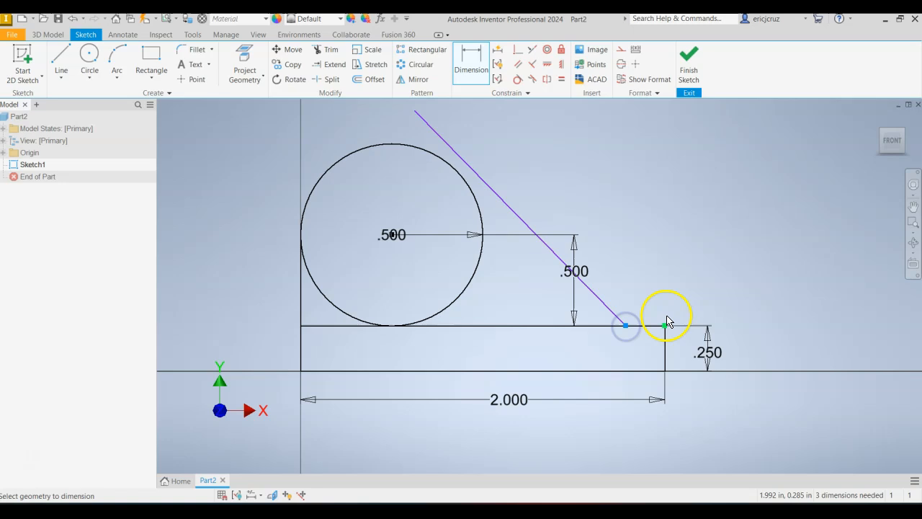
pyautogui.click(666, 367)
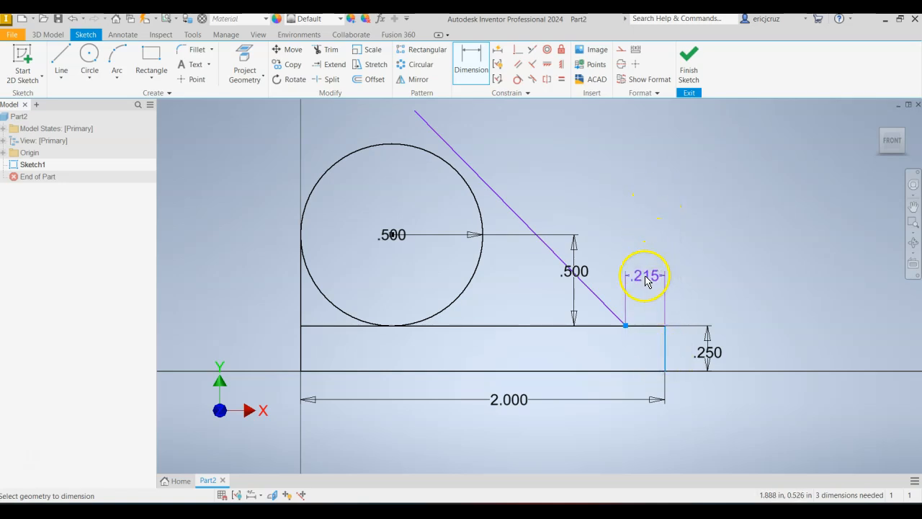
pyautogui.click(647, 194)
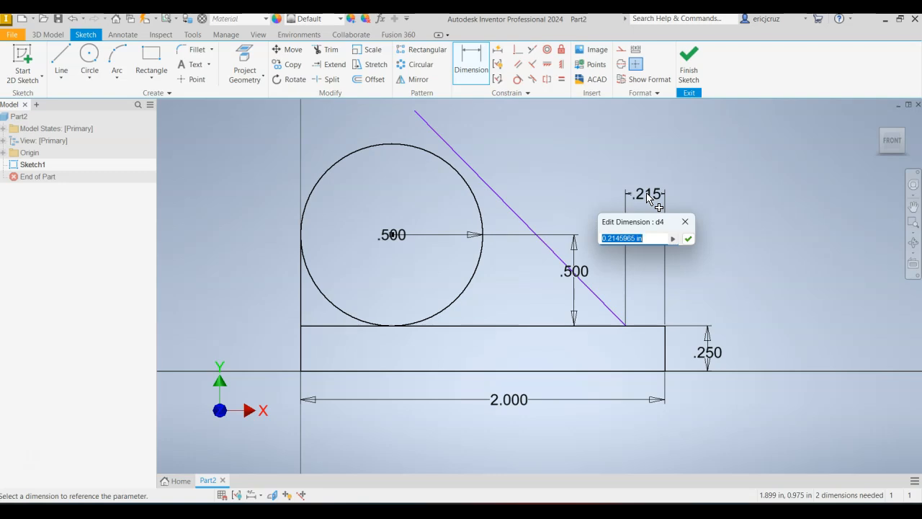
pyautogui.press('Return')
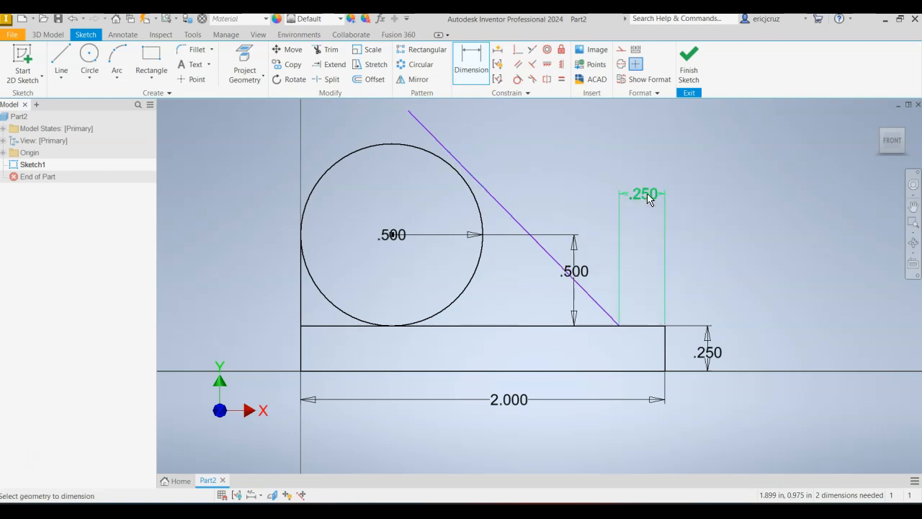
# Step: Make the slanted line tangent to the circle and trim off its portion above the tangent point
pyautogui.click(517, 79)
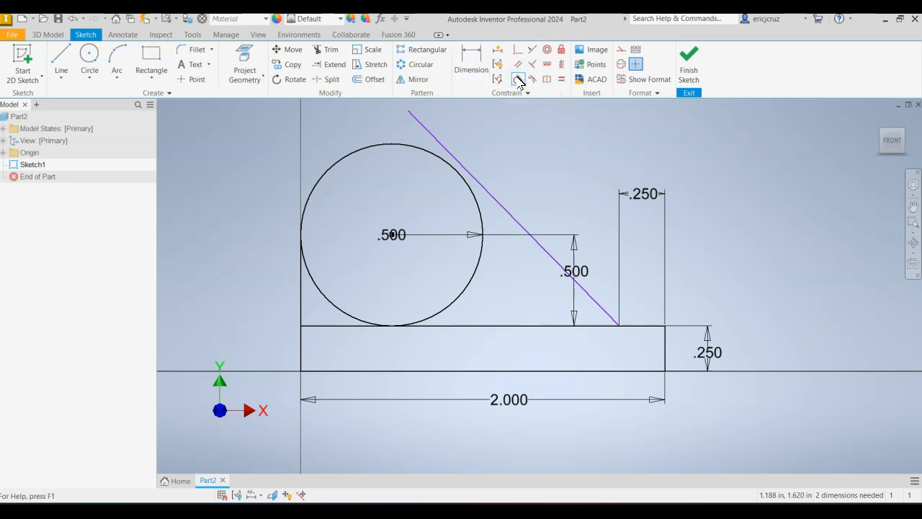
pyautogui.click(432, 112)
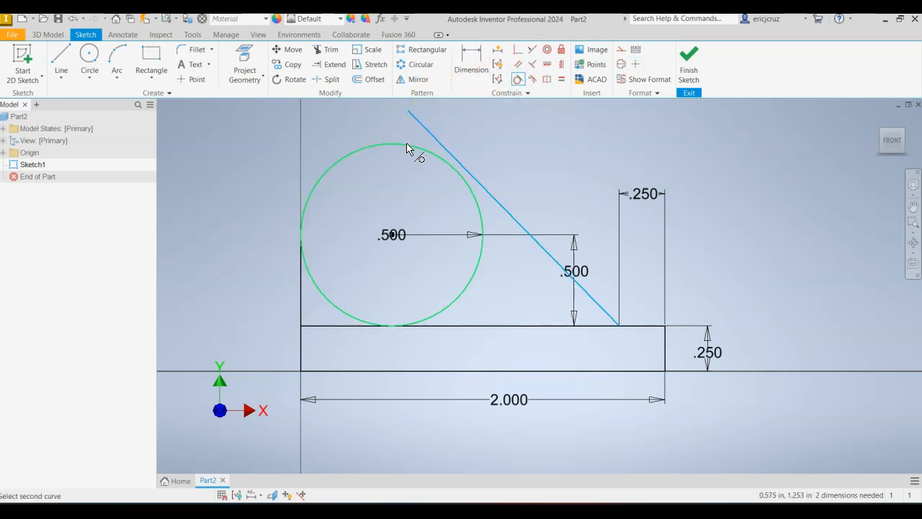
pyautogui.click(407, 145)
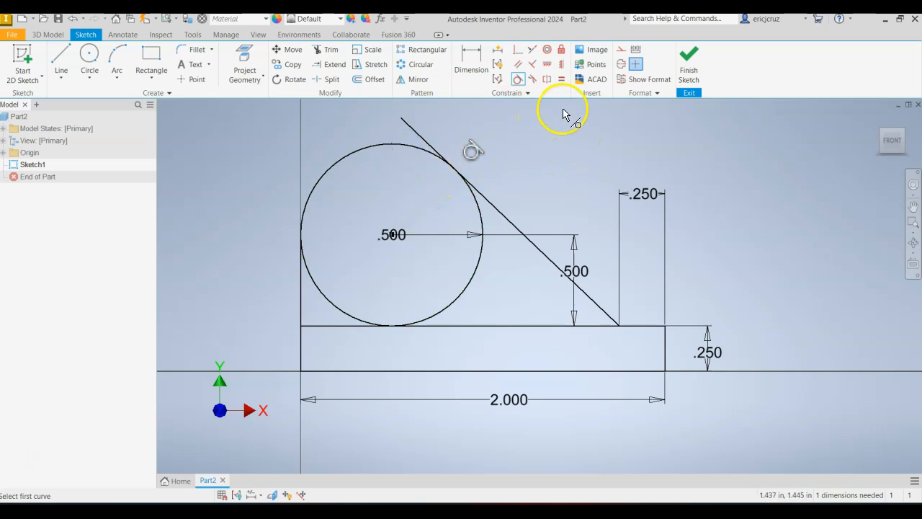
pyautogui.click(332, 55)
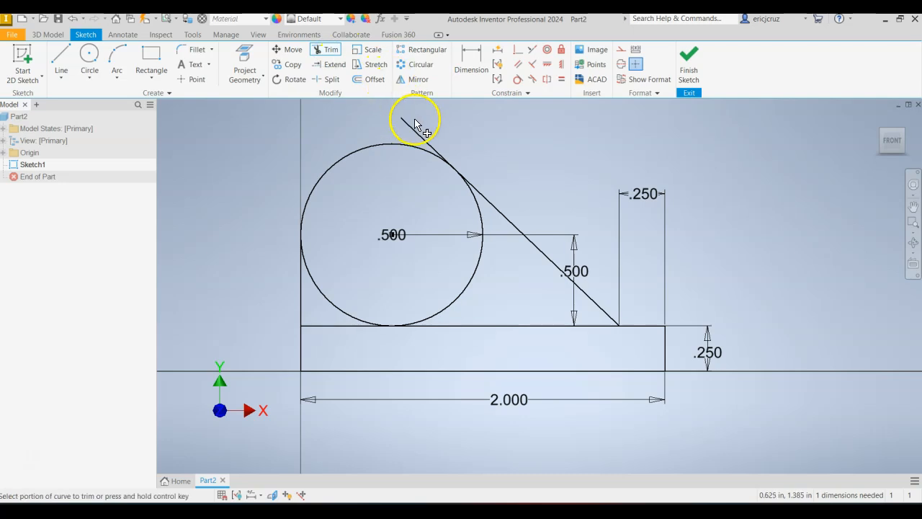
pyautogui.click(411, 126)
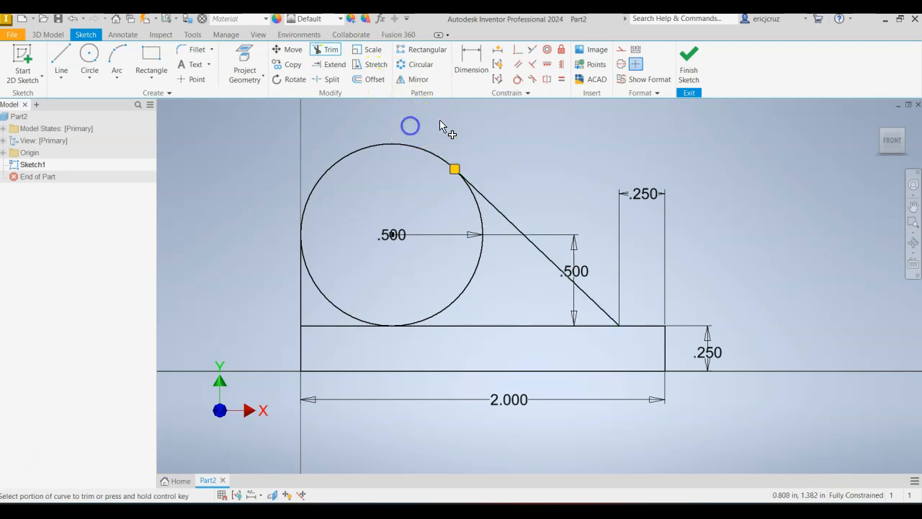
# Step: Trim away the circle's lower portions between the two tangent lines, leaving only the upper arc
pyautogui.click(472, 288)
pyautogui.click(333, 311)
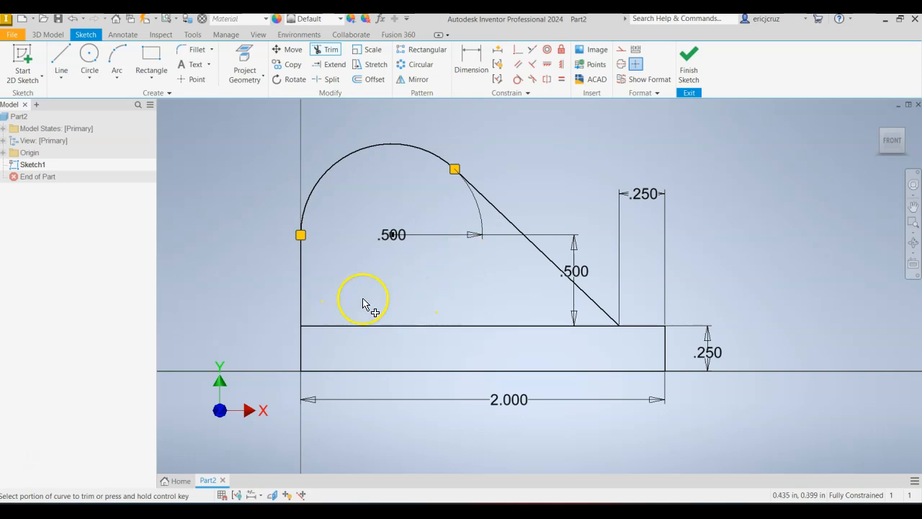
pyautogui.press('Escape')
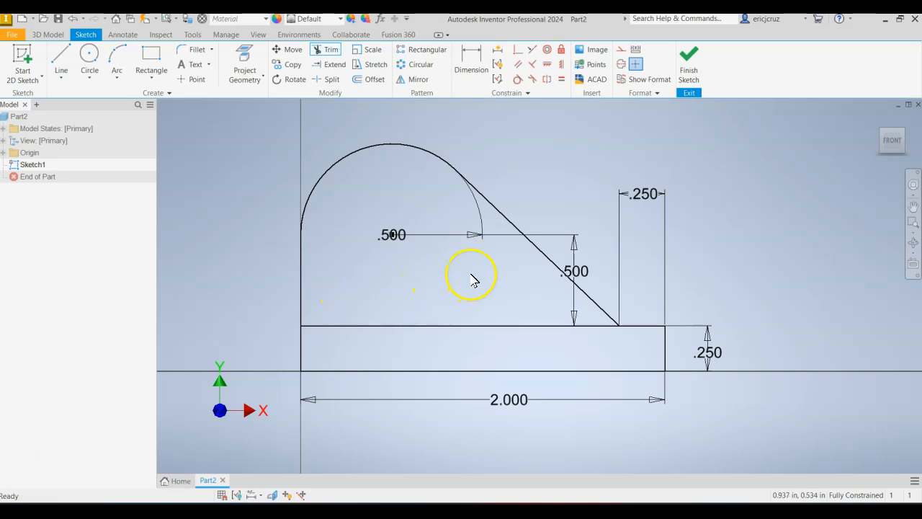
# Step: Rearrange the arc radius, center height, 0.25 in offset and rectangle height dimensions so they are spaced clearly around the profile
pyautogui.moveTo(394, 235)
pyautogui.mouseDown()
pyautogui.moveTo(445, 195)
pyautogui.moveTo(407, 189)
pyautogui.moveTo(360, 199)
pyautogui.moveTo(374, 203)
pyautogui.mouseUp()
pyautogui.click(410, 199)
pyautogui.click(647, 194)
pyautogui.moveTo(644, 193); pyautogui.dragTo(644, 275)
pyautogui.moveTo(589, 279); pyautogui.dragTo(480, 274)
pyautogui.moveTo(719, 358); pyautogui.dragTo(729, 306)
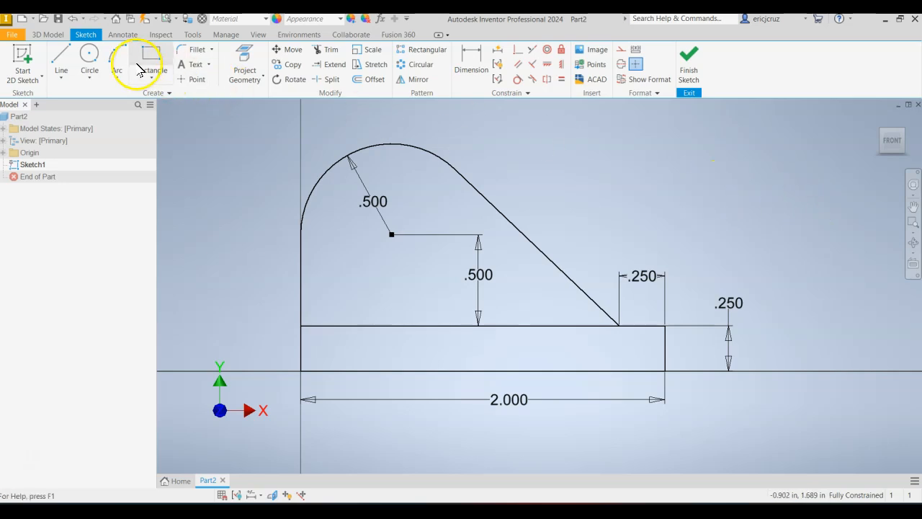
# Step: Draw a circle concentric with the upper arc, defined by a diameter of 0.5 in
pyautogui.click(90, 54)
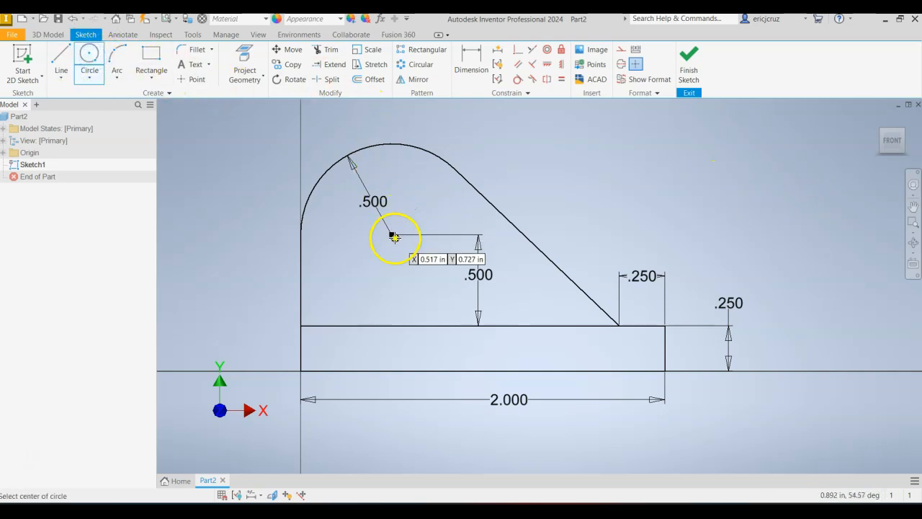
pyautogui.click(391, 234)
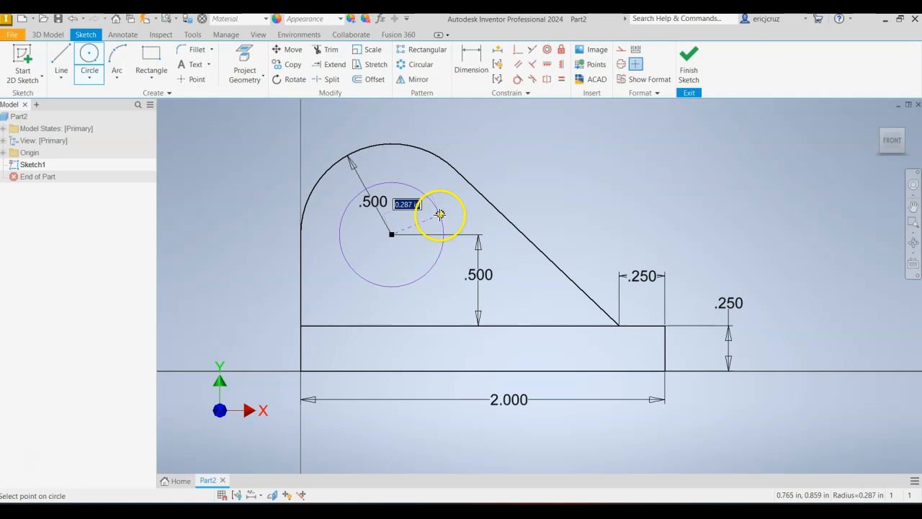
pyautogui.rightClick(441, 216)
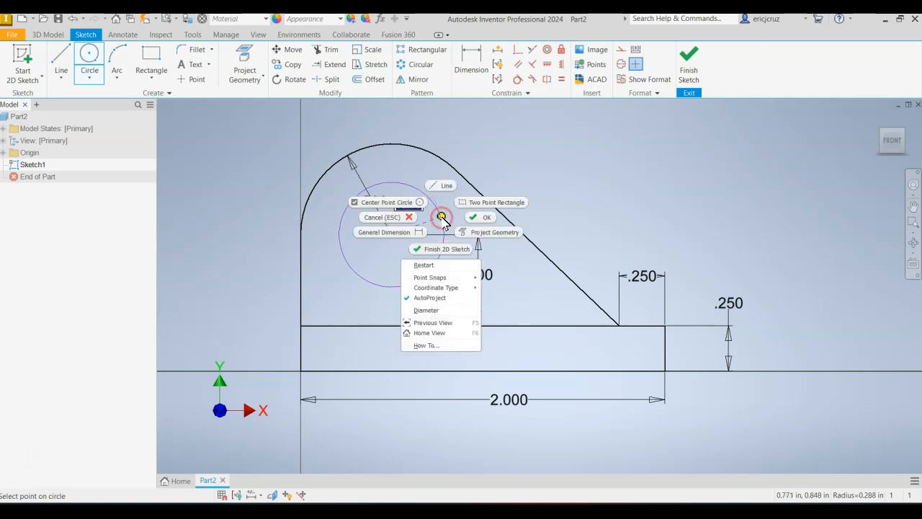
pyautogui.click(439, 312)
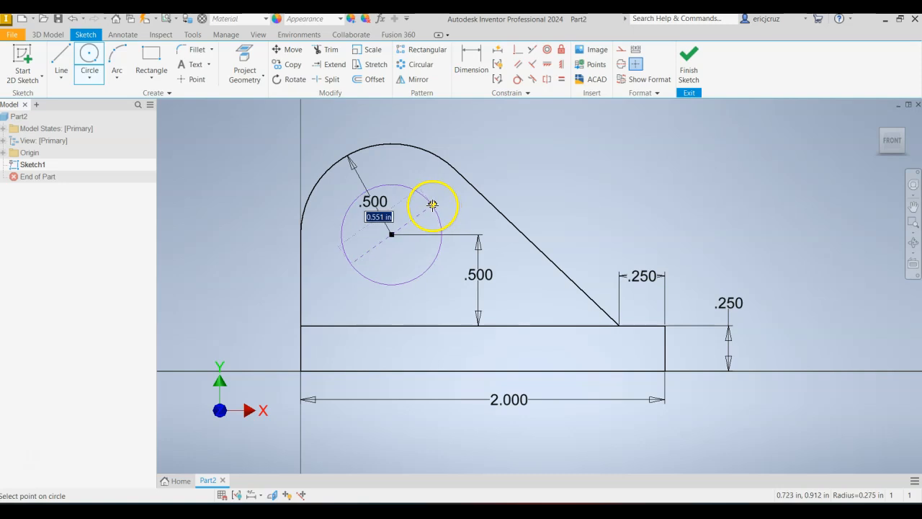
pyautogui.press('Return')
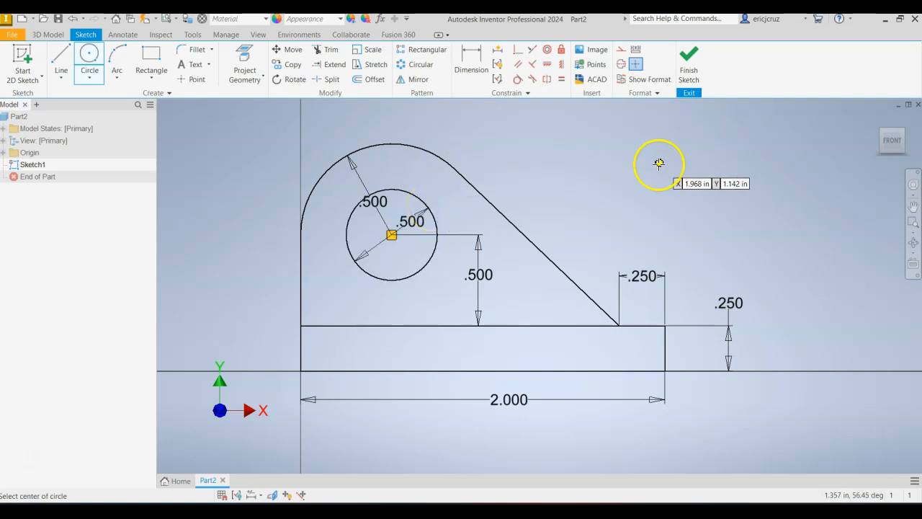
# Step: Finish the sketch and extrude the base rectangle 1 in, keeping Extrude active for another profile
pyautogui.click(689, 65)
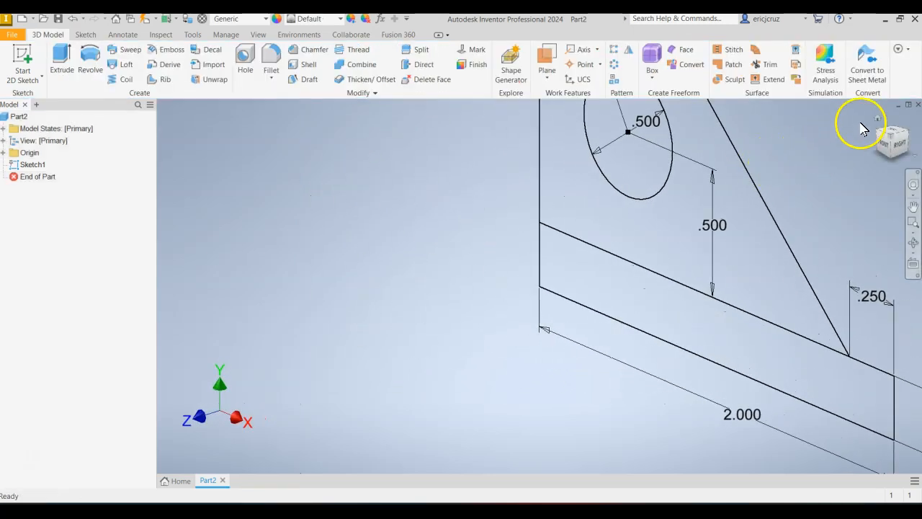
pyautogui.click(878, 119)
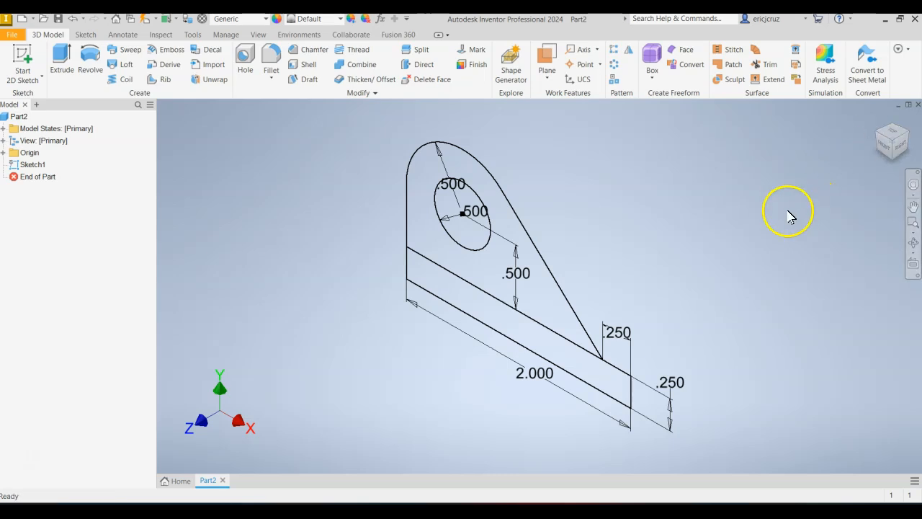
pyautogui.click(60, 68)
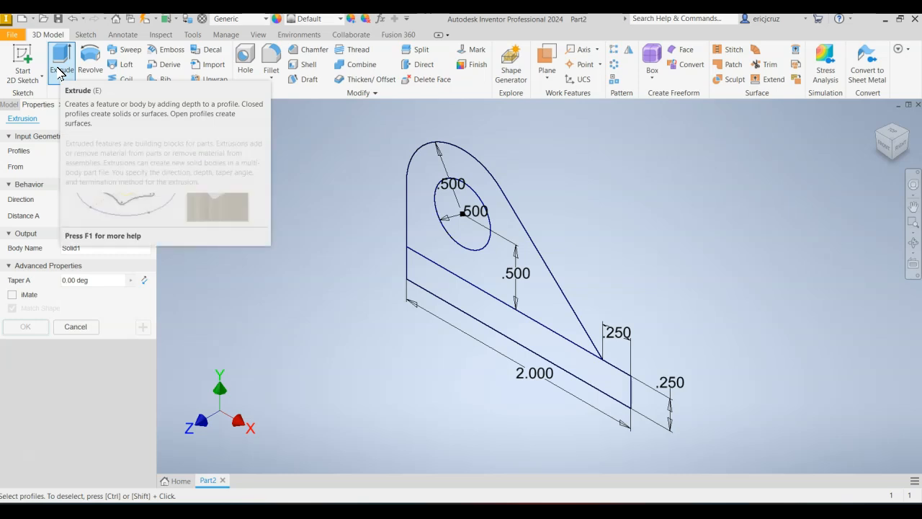
pyautogui.click(59, 59)
pyautogui.click(61, 65)
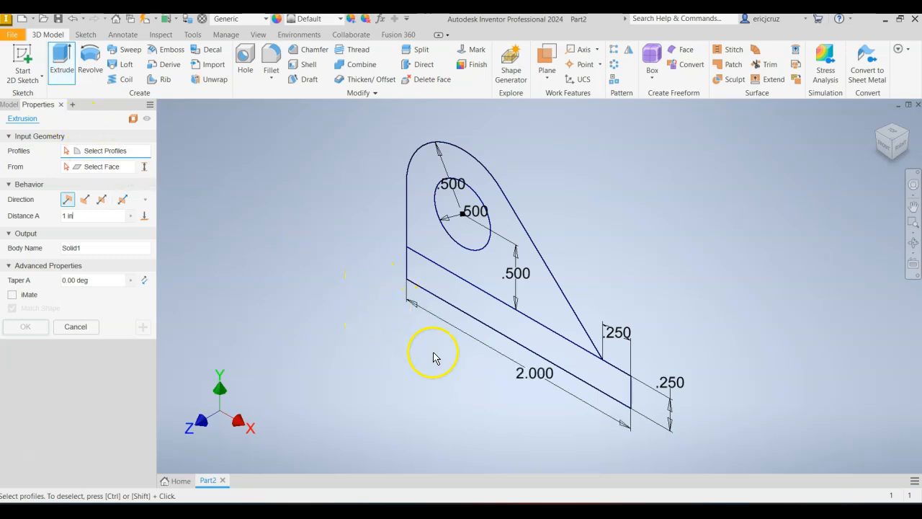
pyautogui.click(465, 302)
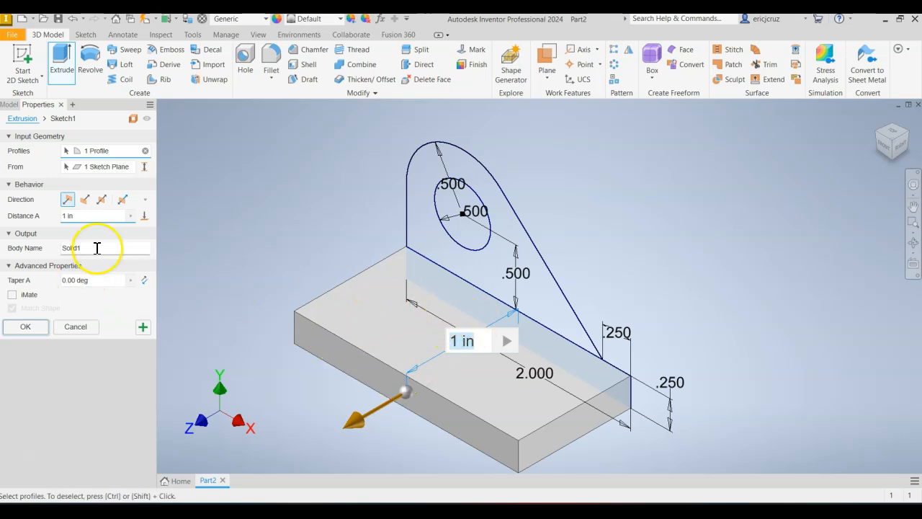
pyautogui.click(94, 216)
pyautogui.moveTo(80, 217); pyautogui.dragTo(47, 219)
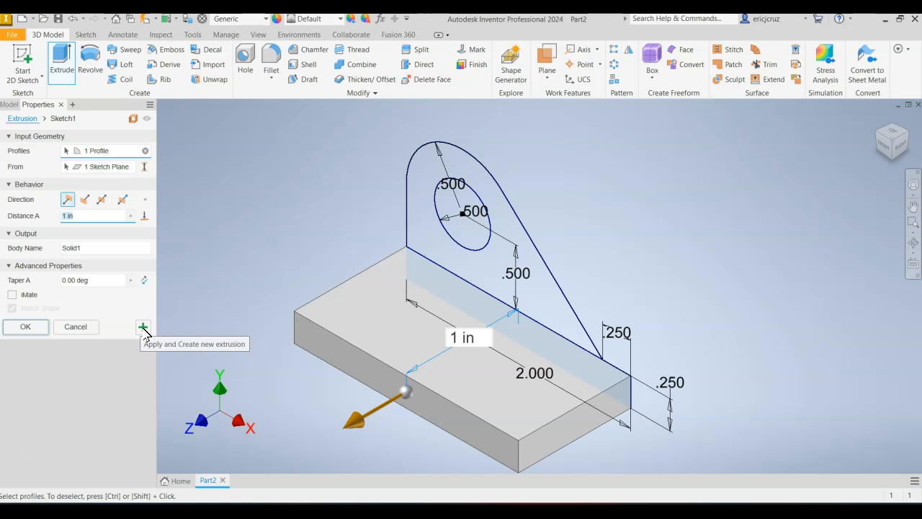
pyautogui.click(144, 328)
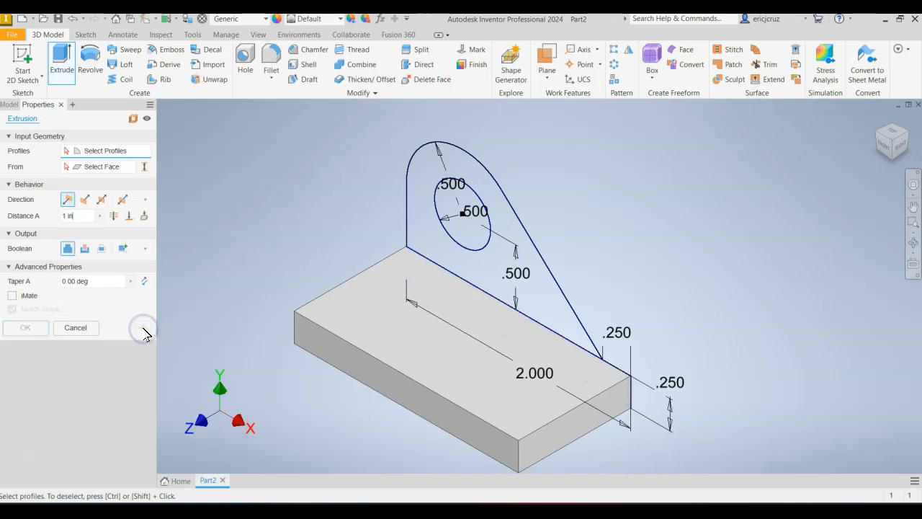
# Step: Extrude the upright profile around the hole 0.25 in, joined to the base
pyautogui.click(422, 238)
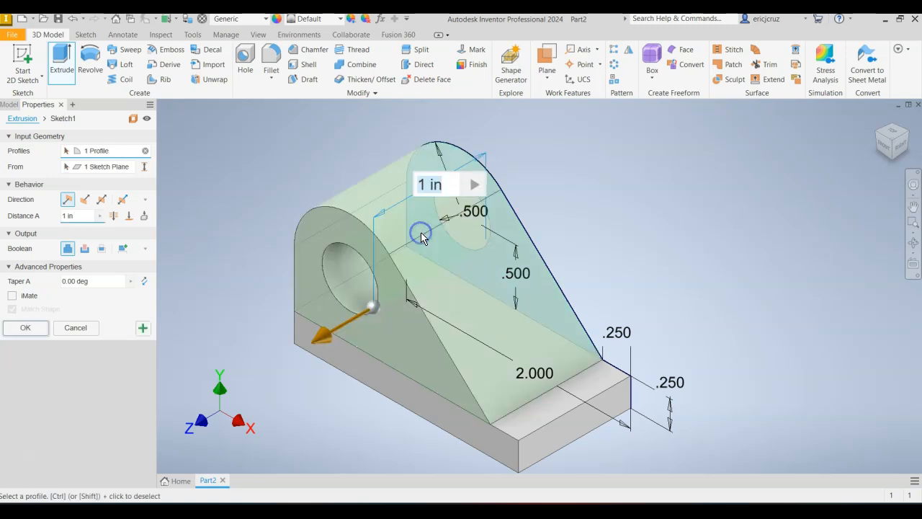
pyautogui.click(84, 219)
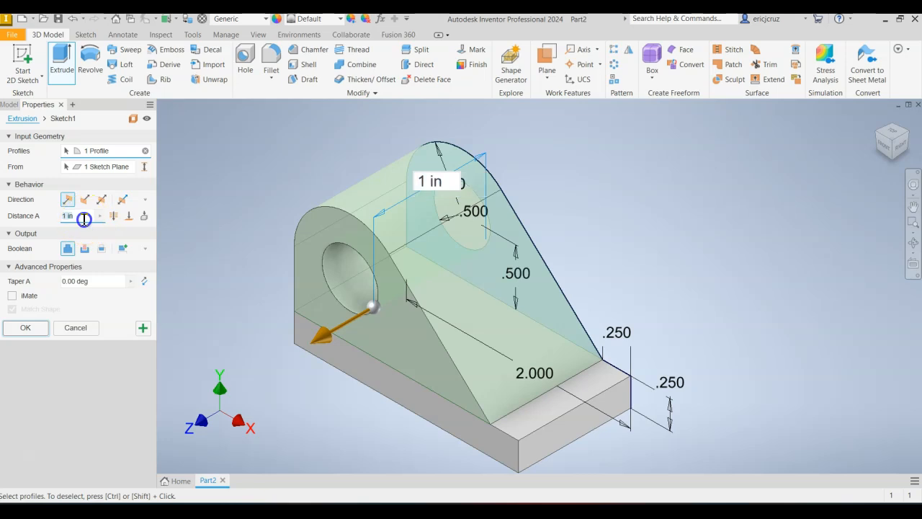
pyautogui.click(70, 216)
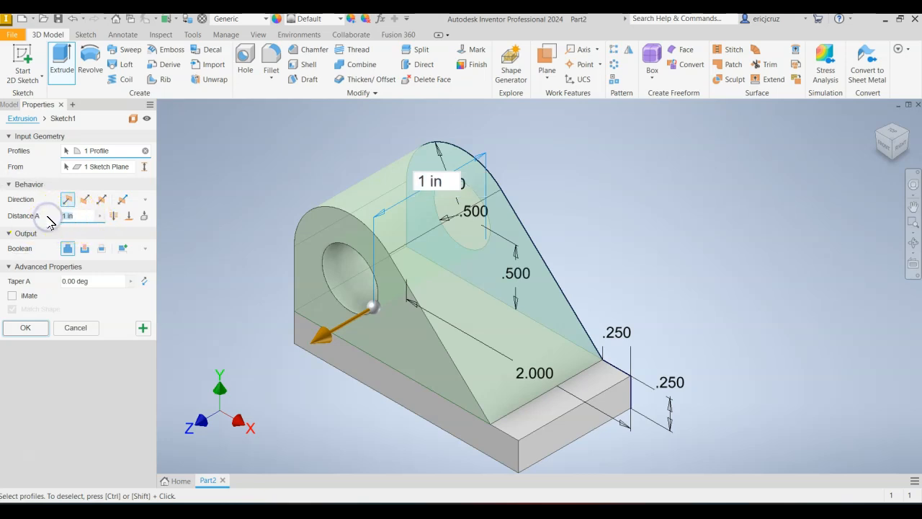
pyautogui.write('.25')
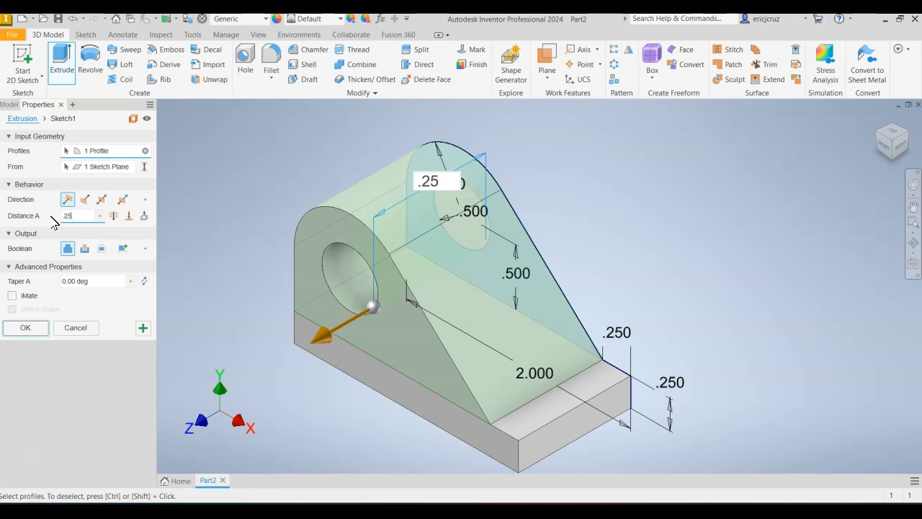
pyautogui.click(25, 328)
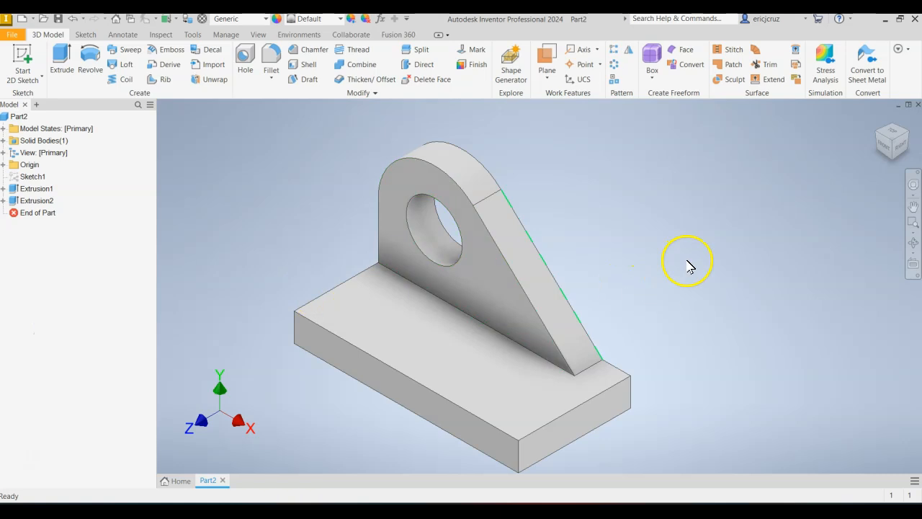
pyautogui.moveTo(921, 153); pyautogui.dragTo(481, 16)
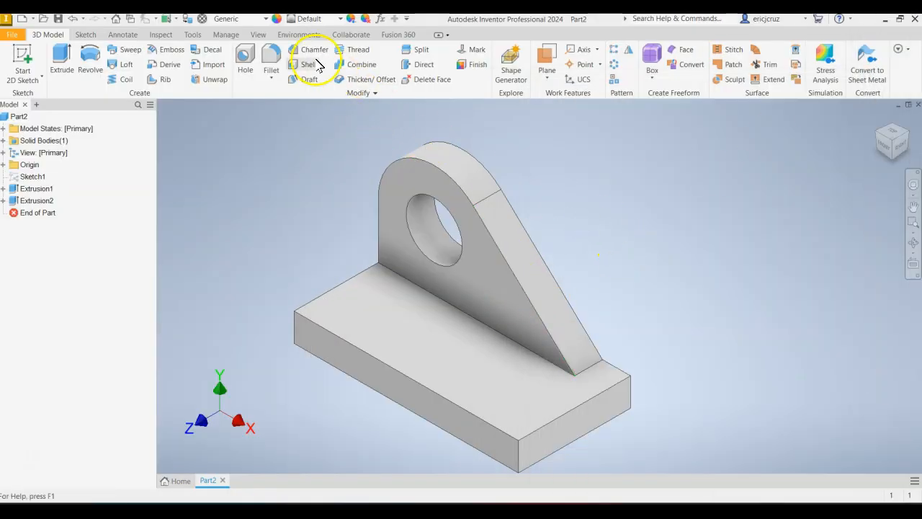
# Step: Fillet the two outer vertical corner edges at the front of the base with a 0.5 in radius
pyautogui.click(271, 57)
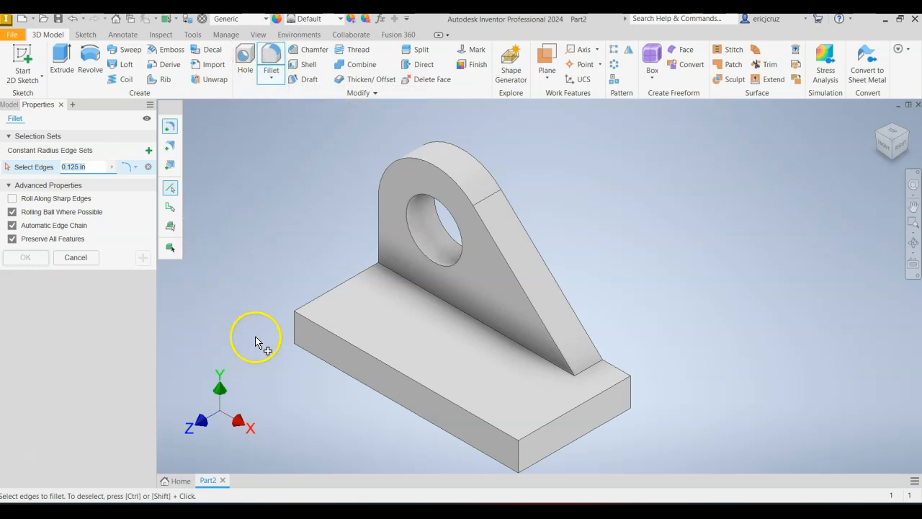
pyautogui.click(295, 333)
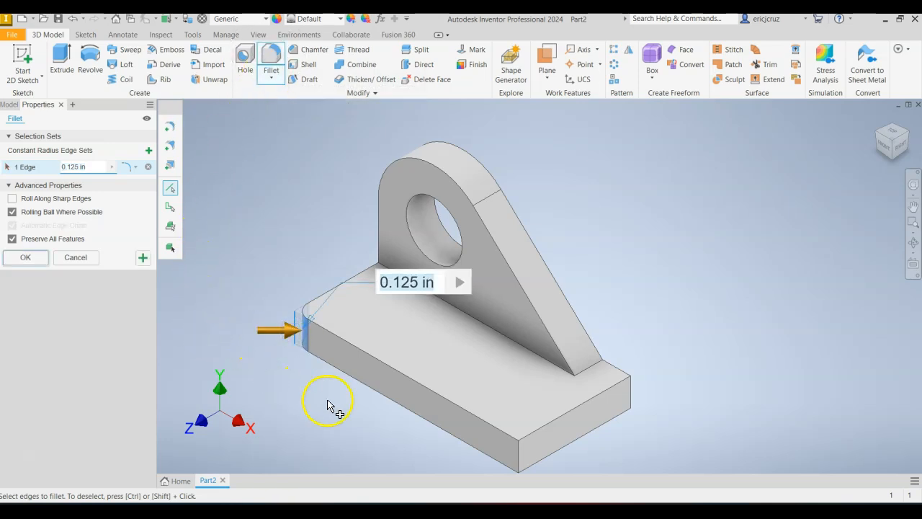
pyautogui.moveTo(684, 403); pyautogui.dragTo(713, 342, button='middle')
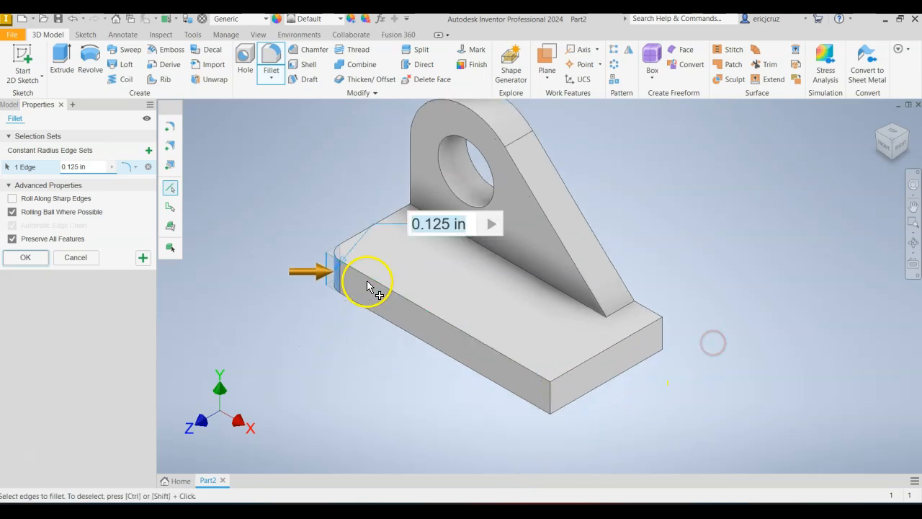
pyautogui.click(552, 407)
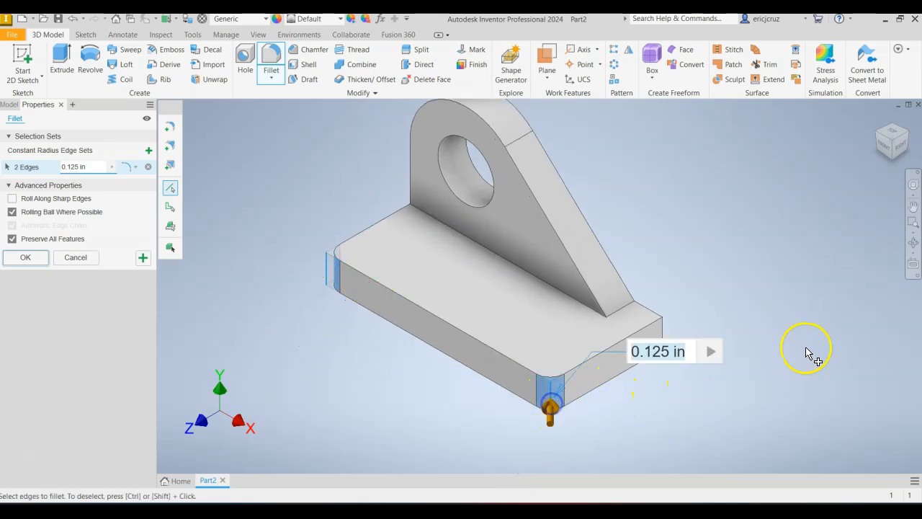
pyautogui.click(95, 167)
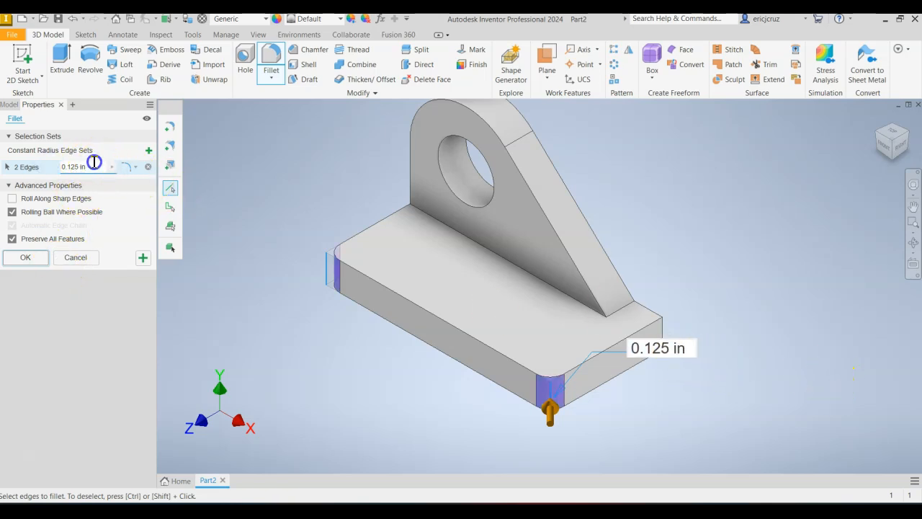
pyautogui.click(28, 166)
pyautogui.write('.5')
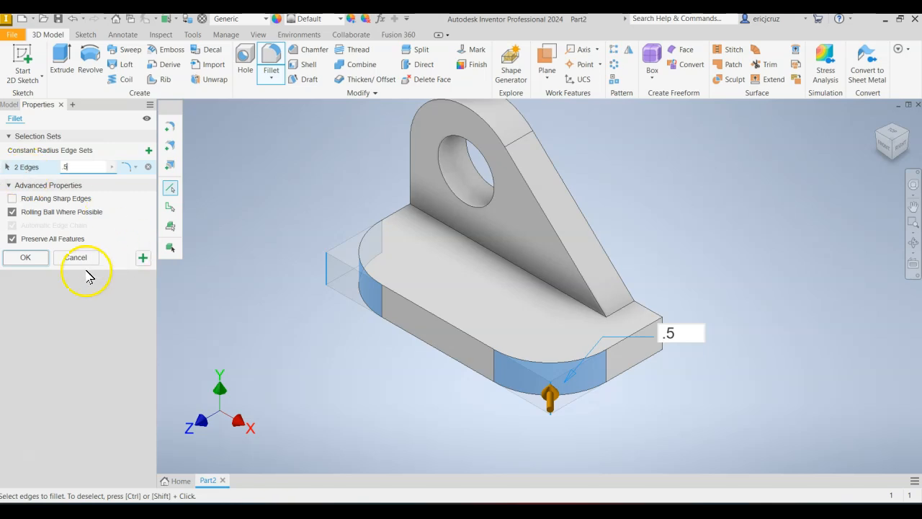
pyautogui.click(29, 259)
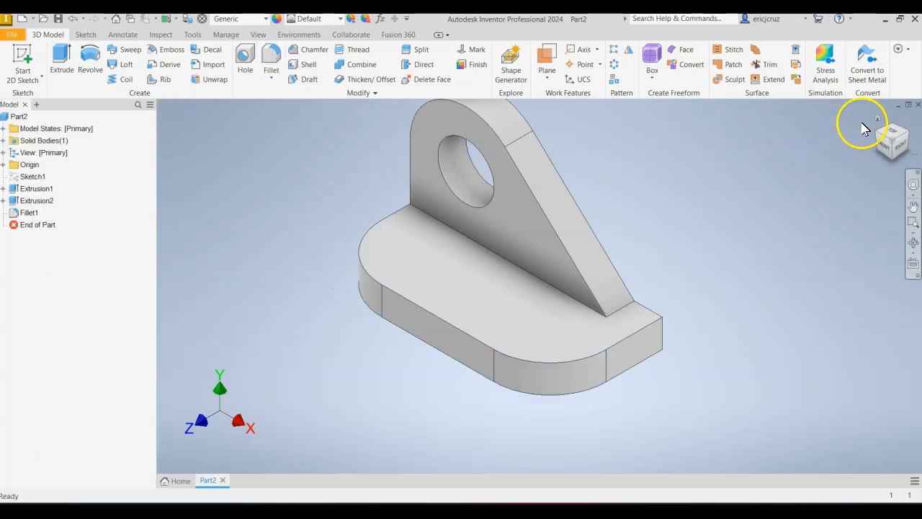
# Step: Return the part to its home view and assign ABS Plastic as its material
pyautogui.click(879, 121)
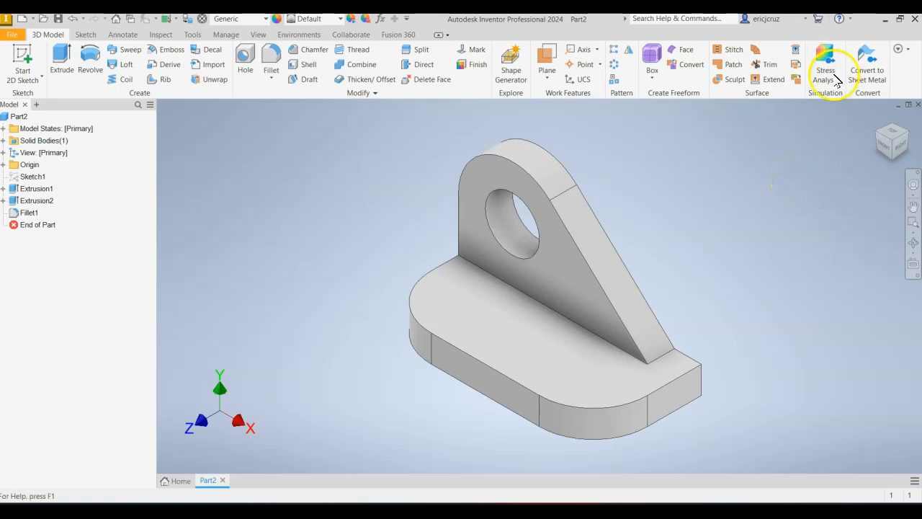
pyautogui.click(252, 19)
pyautogui.scroll(8, 306, 176)
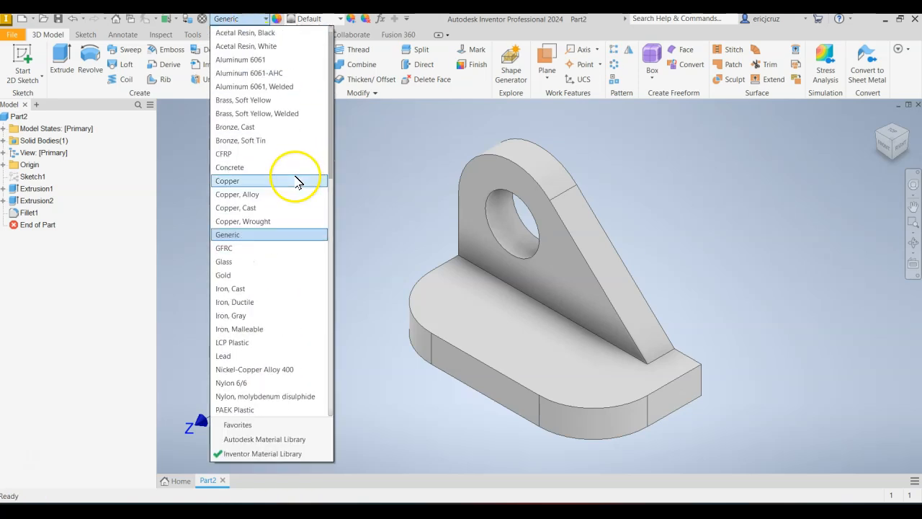
pyautogui.click(259, 34)
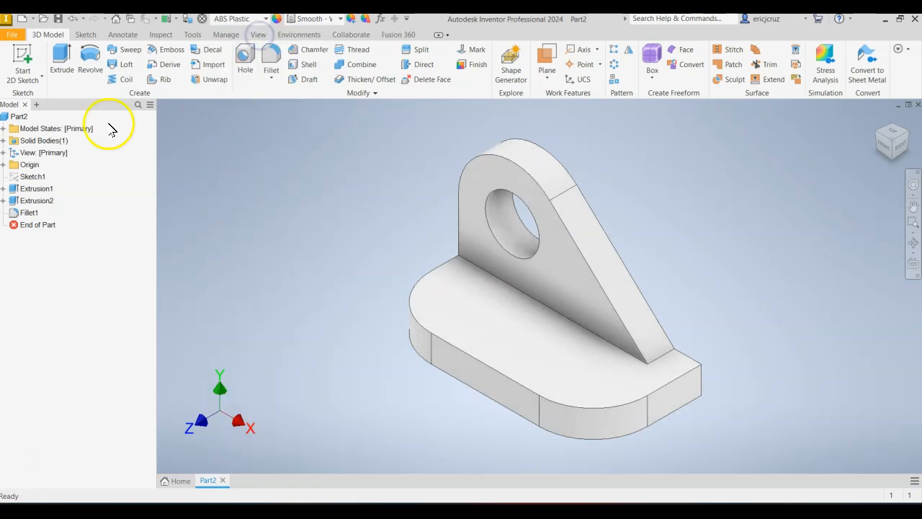
# Step: Save the part in the Models folder as Problem 1-9_EJC
pyautogui.click(16, 36)
pyautogui.click(18, 163)
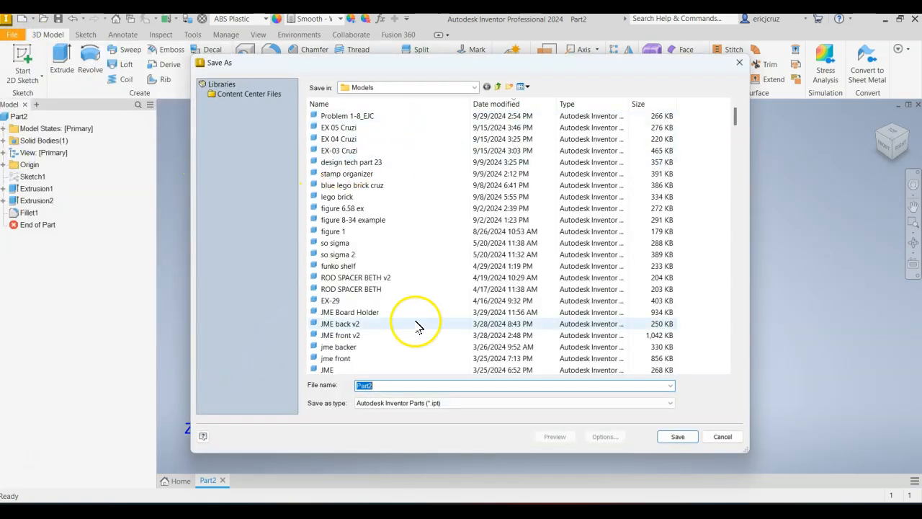
pyautogui.write('Problem 1-9')
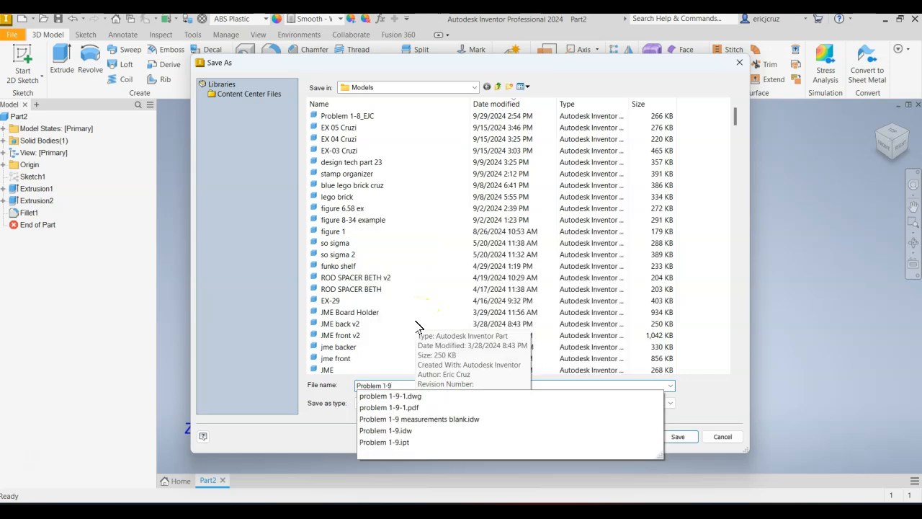
pyautogui.write('_EJC')
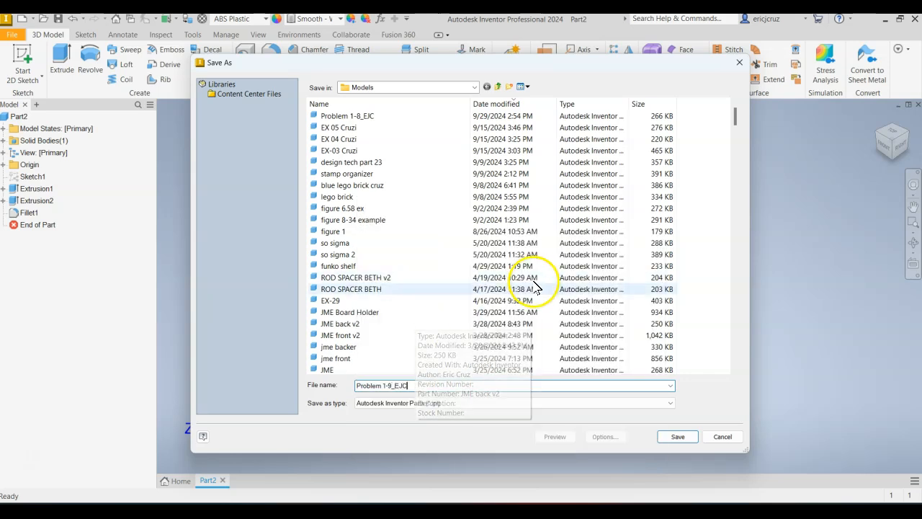
pyautogui.click(670, 436)
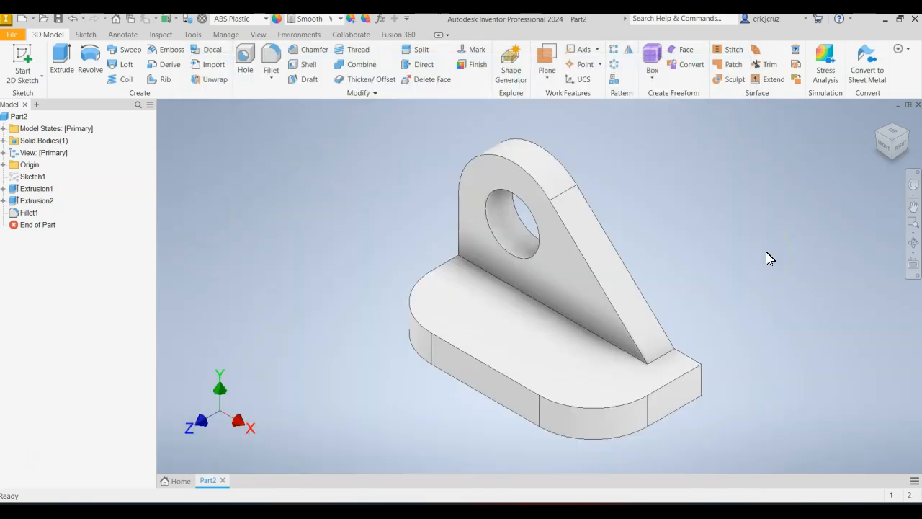
pyautogui.click(768, 246)
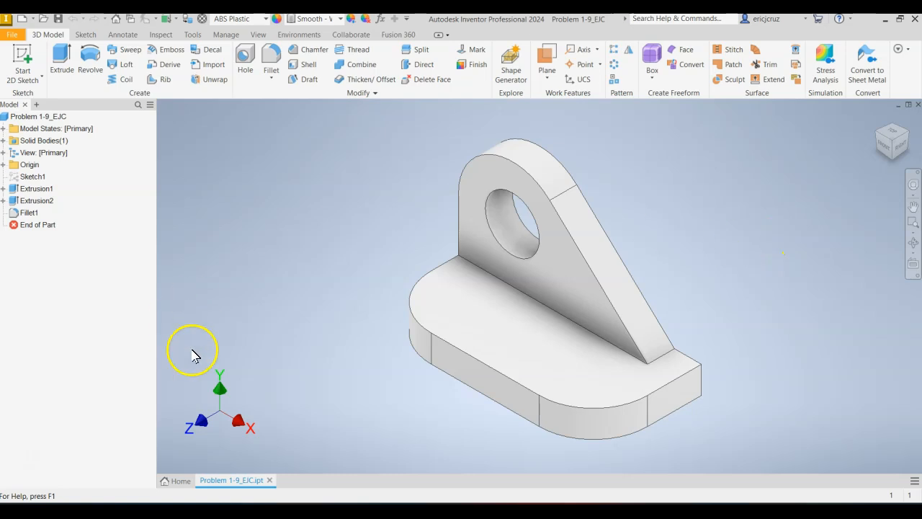
# Step: Open the recent drawing file custom template 1.dwg
pyautogui.click(176, 482)
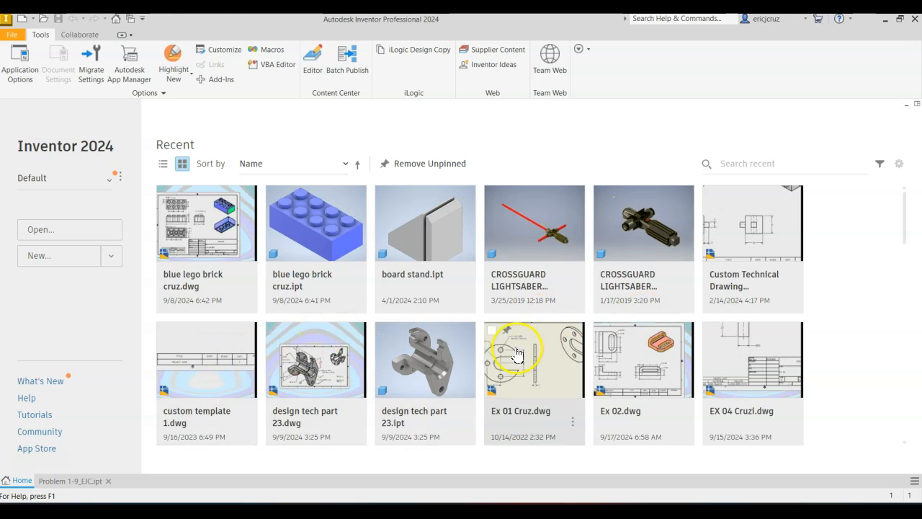
pyautogui.click(209, 375)
pyautogui.doubleClick(210, 373)
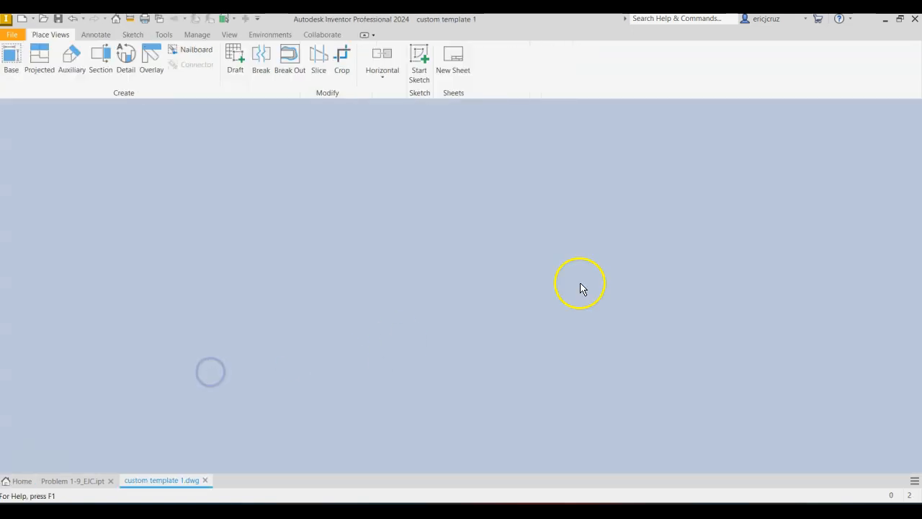
# Step: Create a front base view of Problem 1-9_EJC.ipt at 2:1 scale in the lower-left area of the sheet
pyautogui.scroll(-3, 681, 204)
pyautogui.moveTo(678, 202)
pyautogui.mouseDown(button='middle')
pyautogui.moveTo(679, 268)
pyautogui.moveTo(656, 382)
pyautogui.mouseUp(button='middle')
pyautogui.click(13, 60)
pyautogui.moveTo(531, 291); pyautogui.dragTo(481, 272)
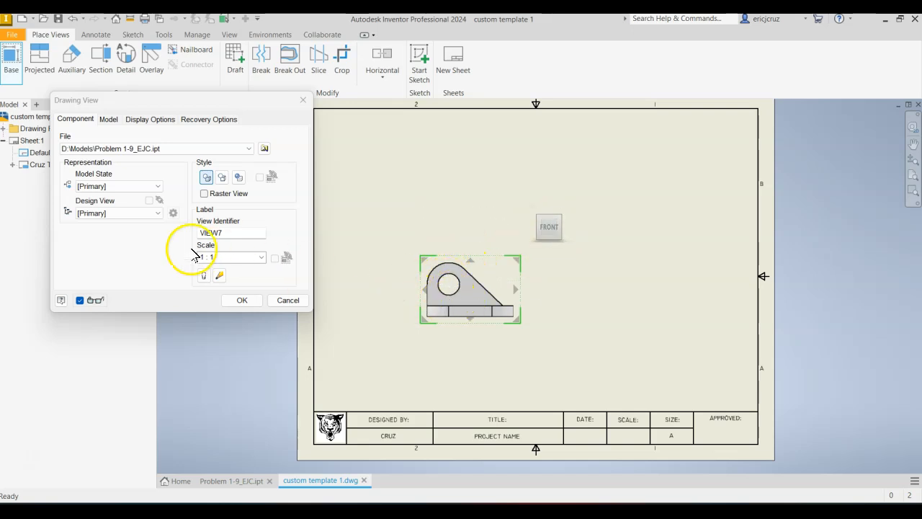
pyautogui.click(234, 256)
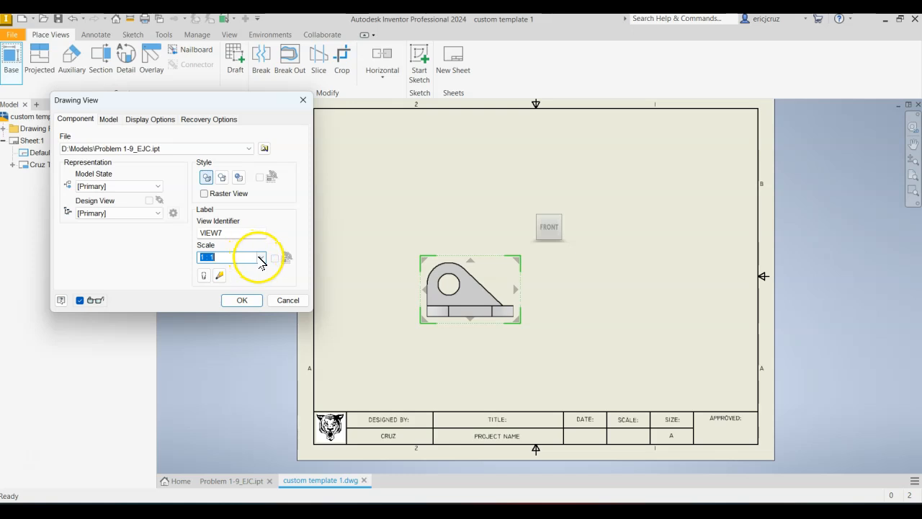
pyautogui.click(260, 257)
pyautogui.click(238, 297)
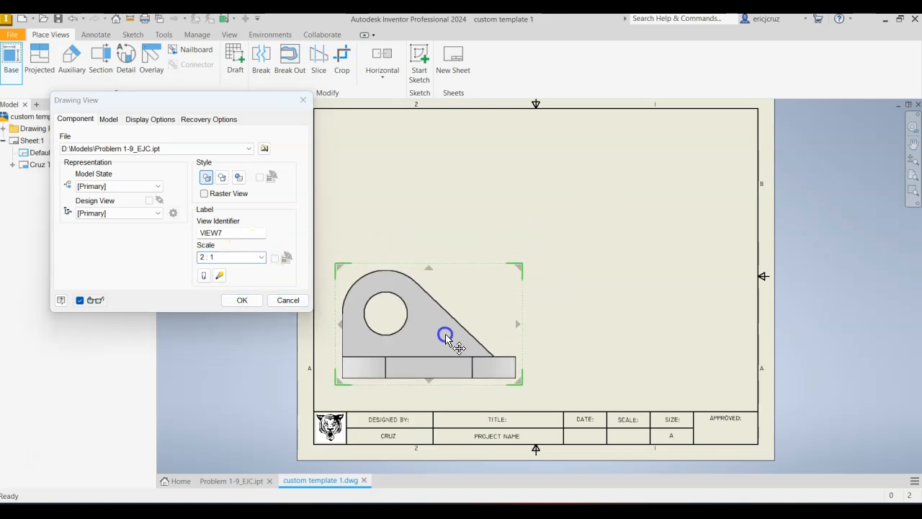
pyautogui.click(448, 334)
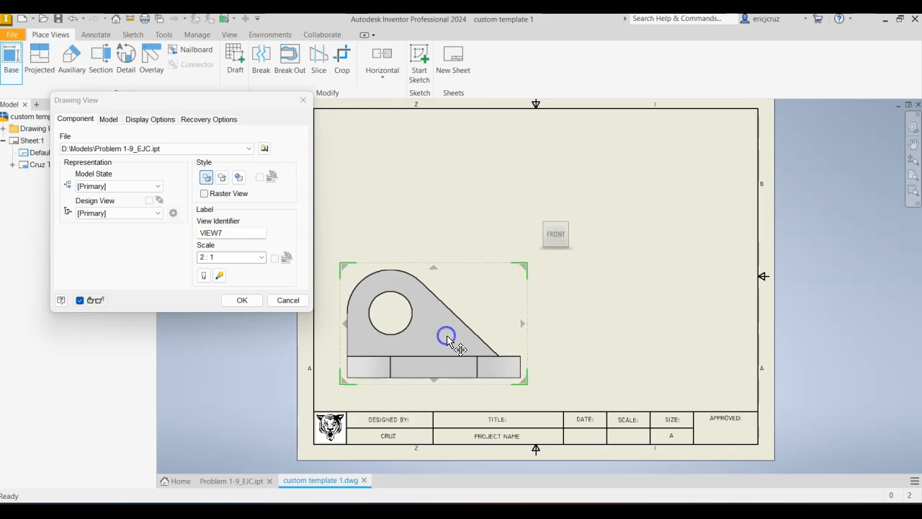
# Step: Project a top view, a side view and an isometric view from the front view and finish placing them
pyautogui.click(429, 183)
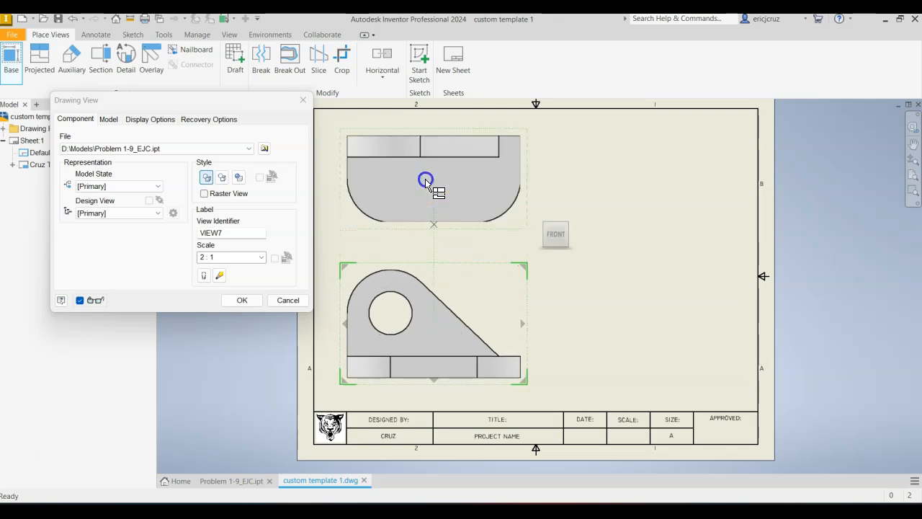
pyautogui.click(604, 329)
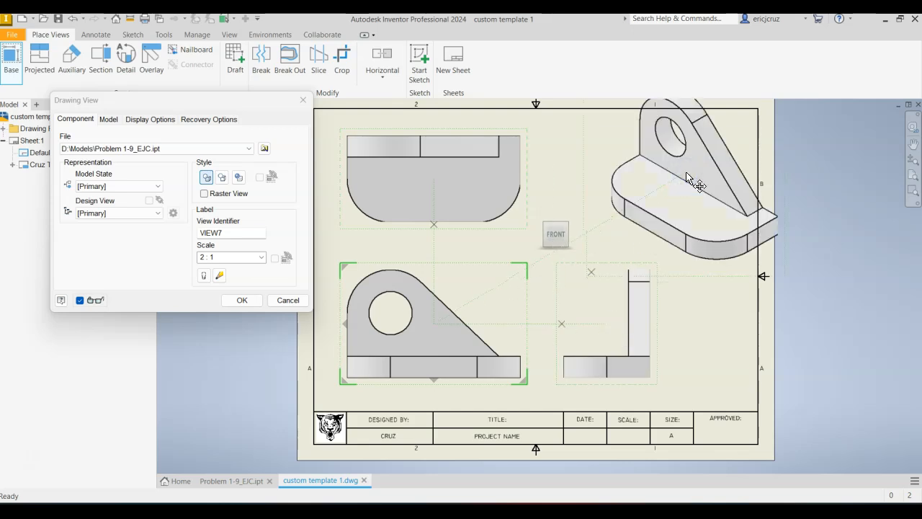
pyautogui.click(239, 299)
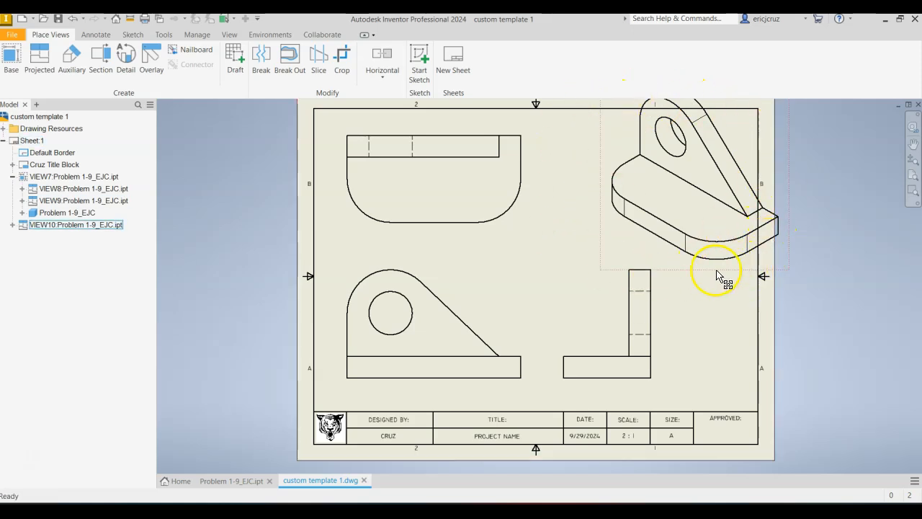
# Step: Set the isometric view to shaded style at 1:1 scale
pyautogui.doubleClick(690, 265)
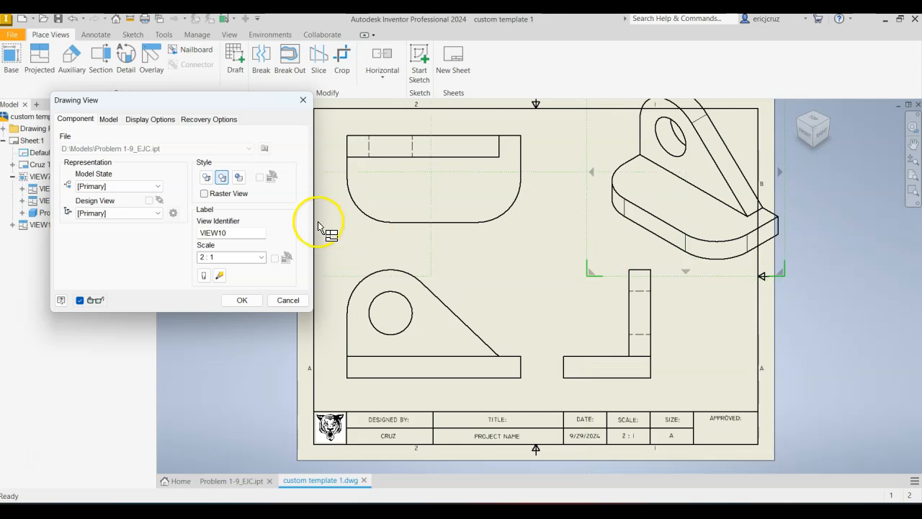
pyautogui.click(240, 178)
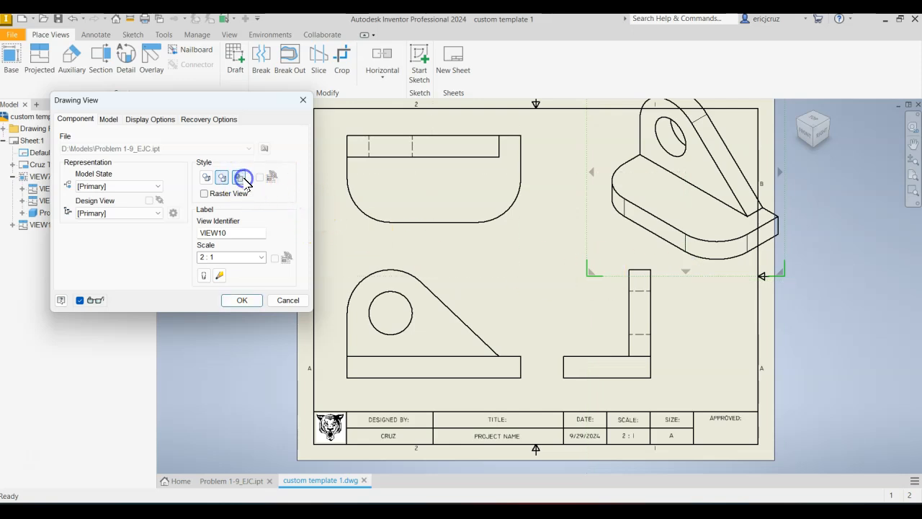
pyautogui.click(261, 258)
pyautogui.click(239, 283)
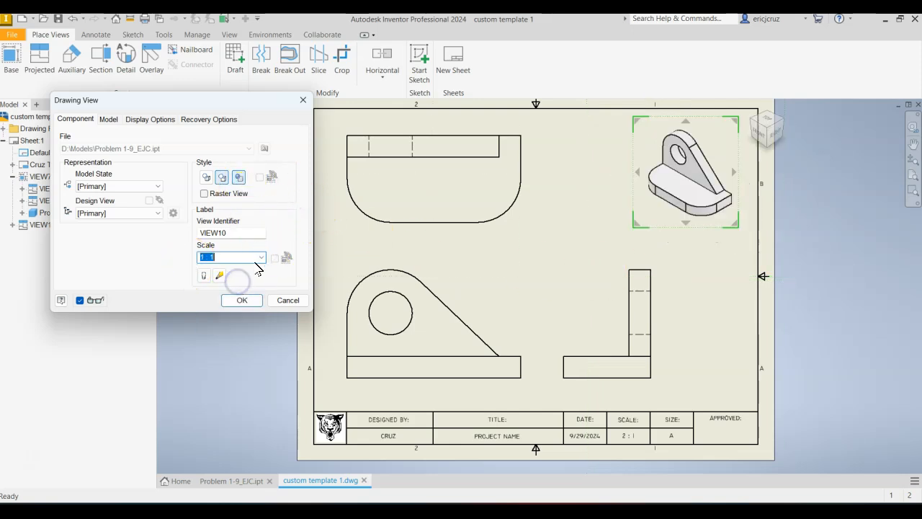
pyautogui.click(242, 299)
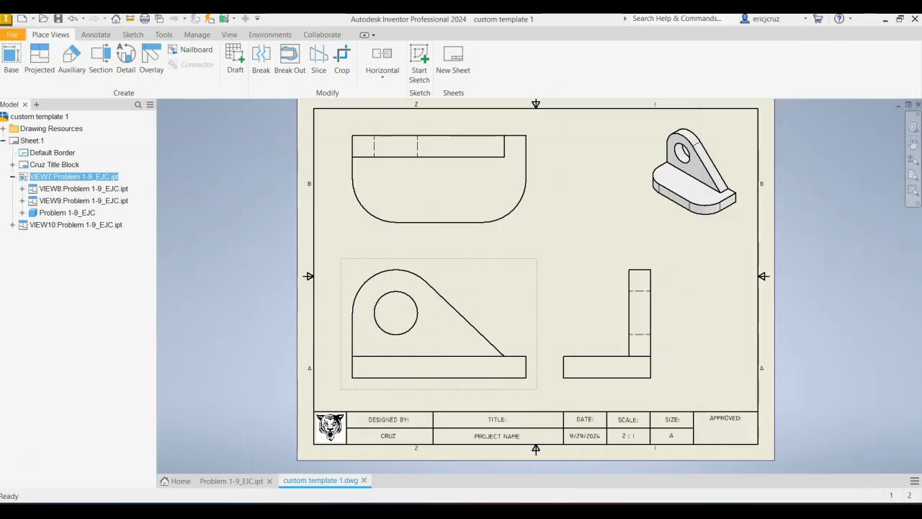
# Step: Dimension the radii of both rounded base corners in the top view, placing each value outside the outline
pyautogui.click(105, 35)
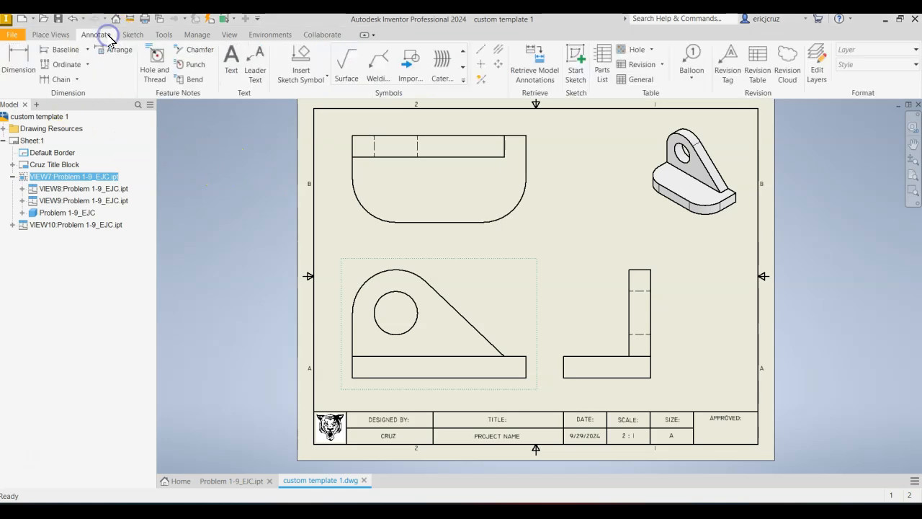
pyautogui.click(22, 72)
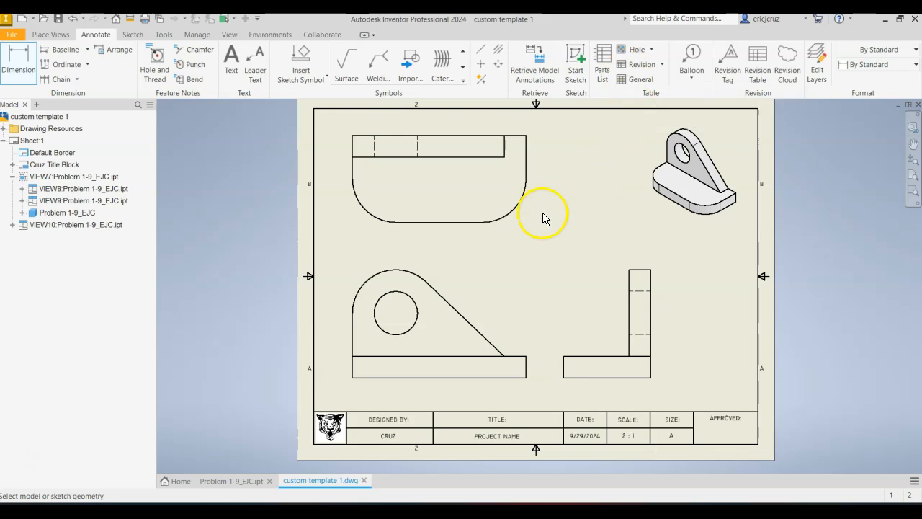
pyautogui.click(509, 222)
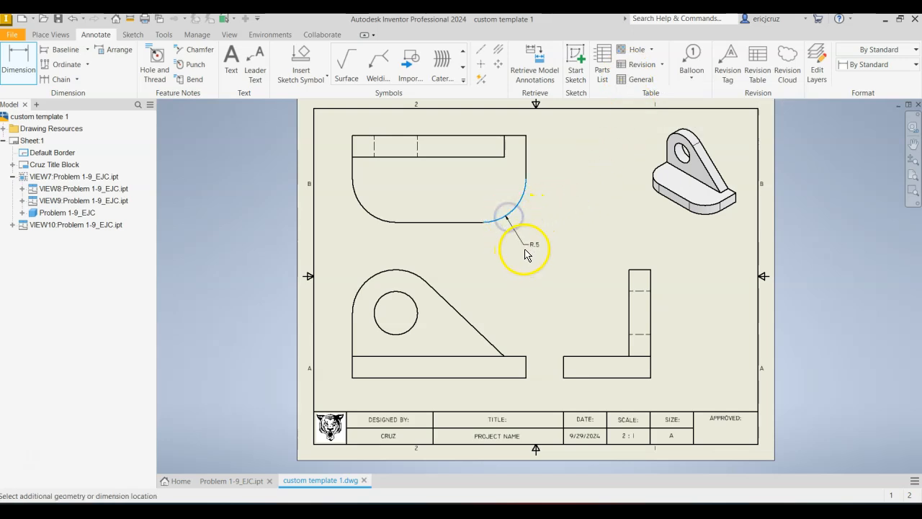
pyautogui.click(525, 238)
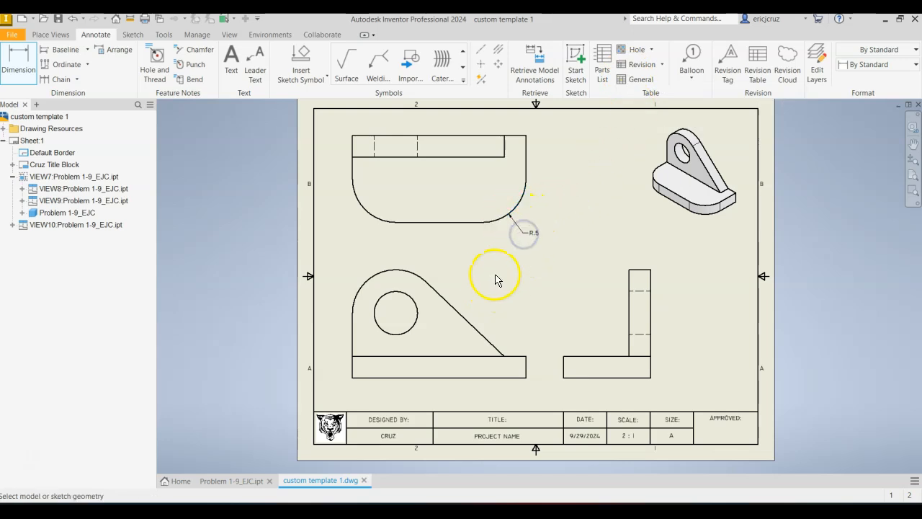
pyautogui.click(370, 212)
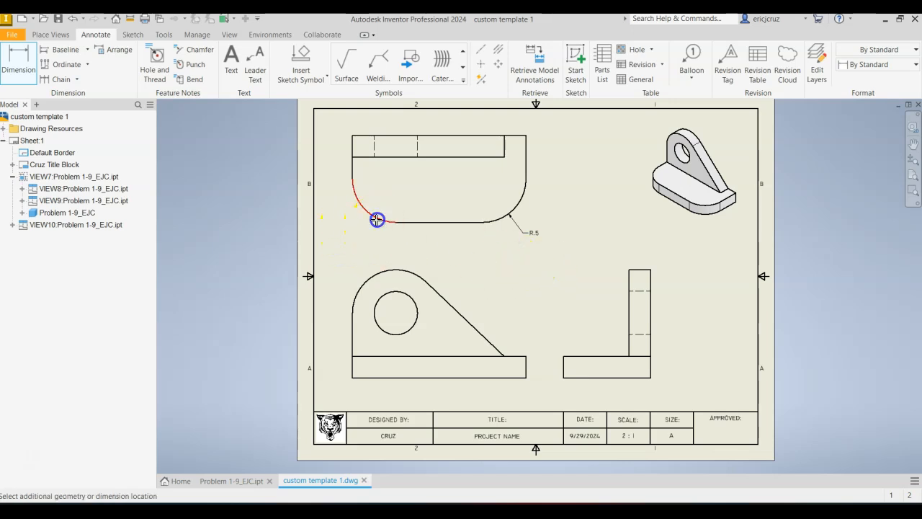
pyautogui.click(358, 228)
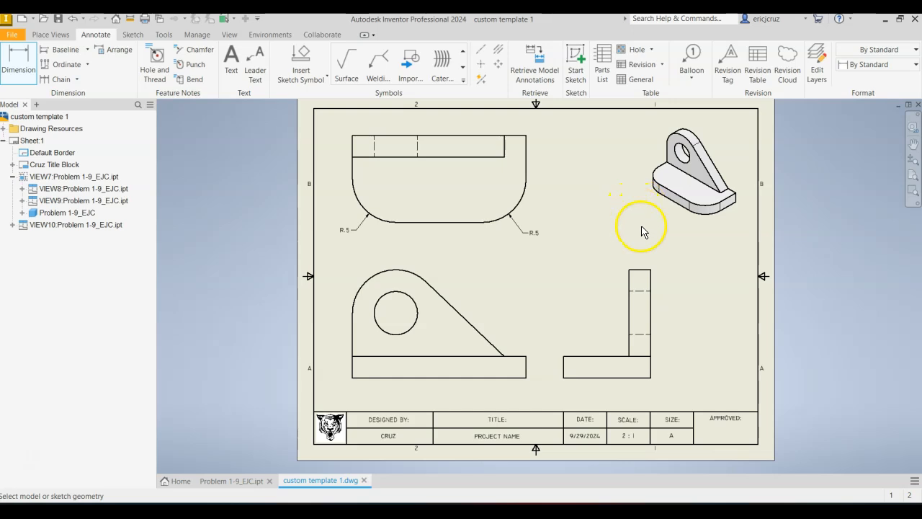
# Step: Dimension the upright's thickness in the side view, and its upper arc radius and hole diameter in the front view
pyautogui.click(646, 270)
pyautogui.click(649, 258)
pyautogui.click(409, 274)
pyautogui.click(424, 254)
pyautogui.click(418, 311)
pyautogui.click(461, 274)
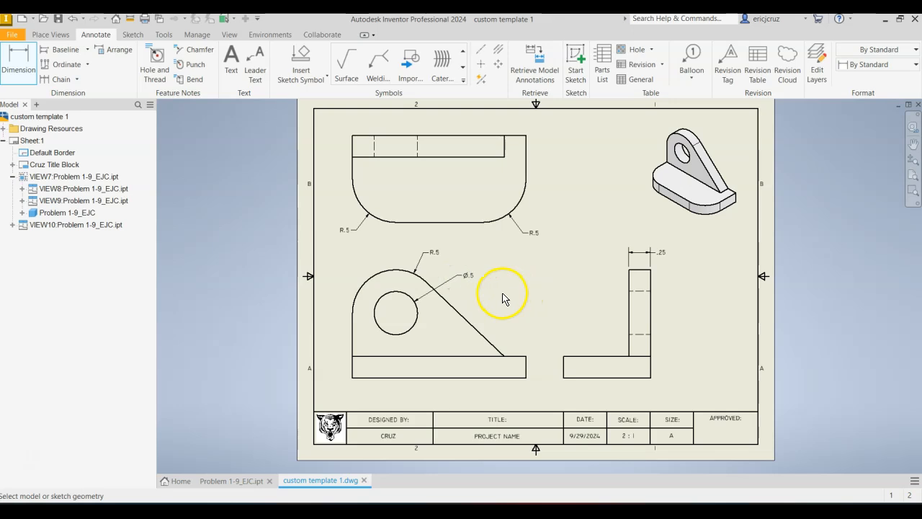
# Step: Dimension the horizontal offset from the upright's sloped edge to the base's end and the overall base length in the front view
pyautogui.scroll(5, 502, 298)
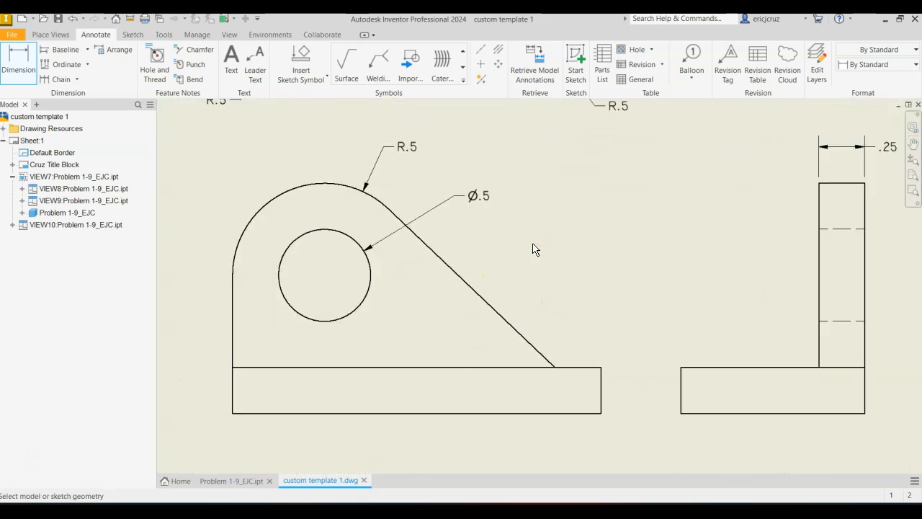
pyautogui.click(553, 368)
pyautogui.click(601, 398)
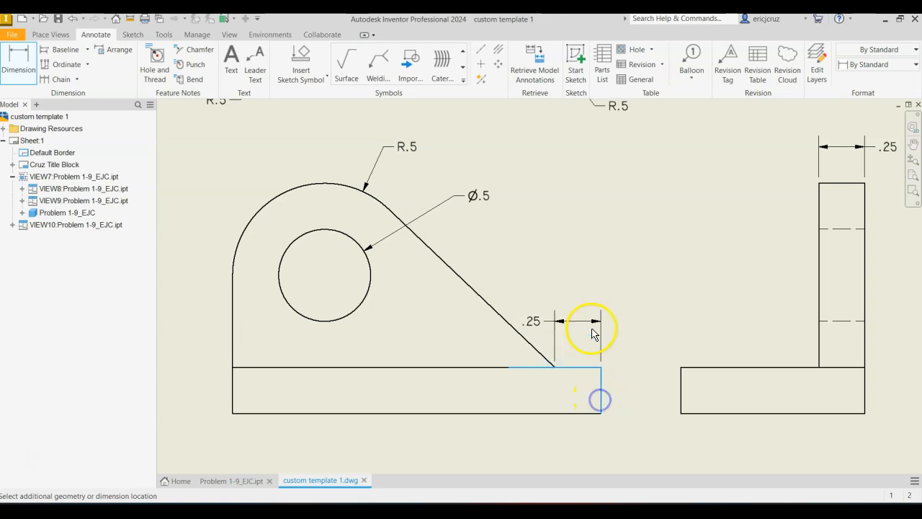
pyautogui.click(591, 289)
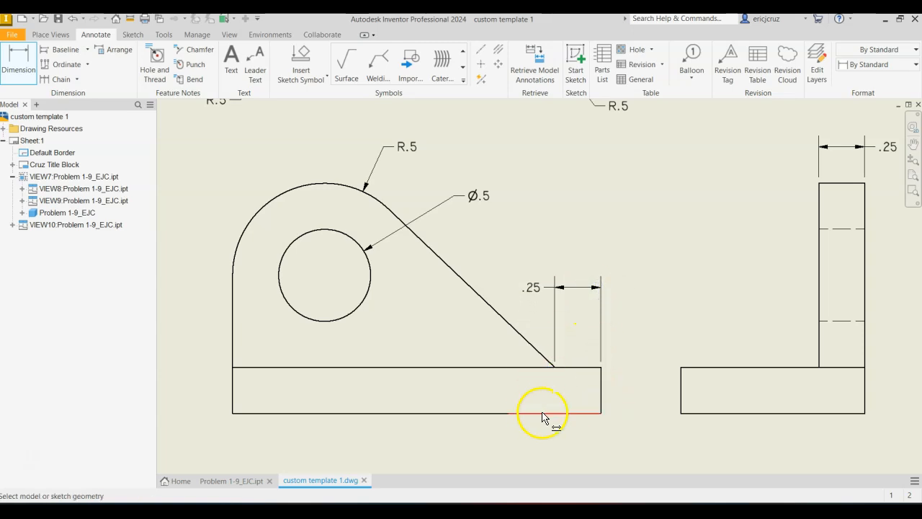
pyautogui.click(235, 401)
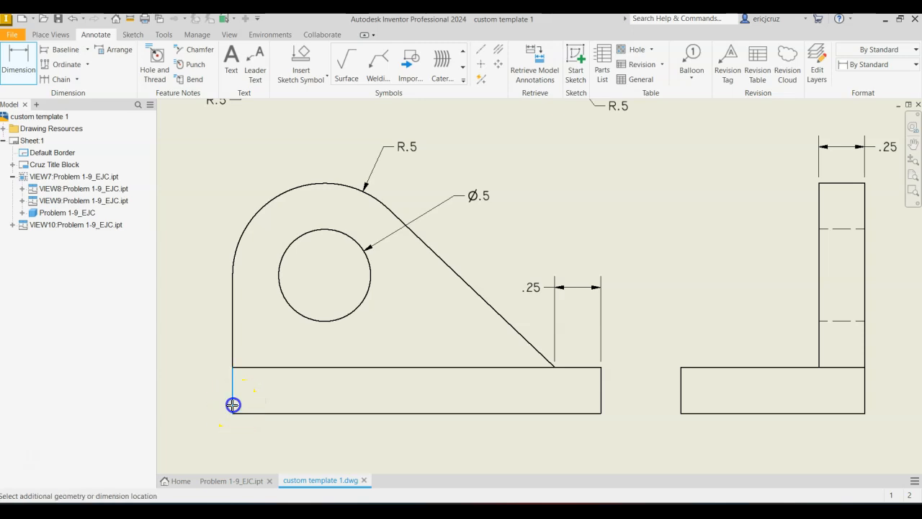
pyautogui.click(599, 402)
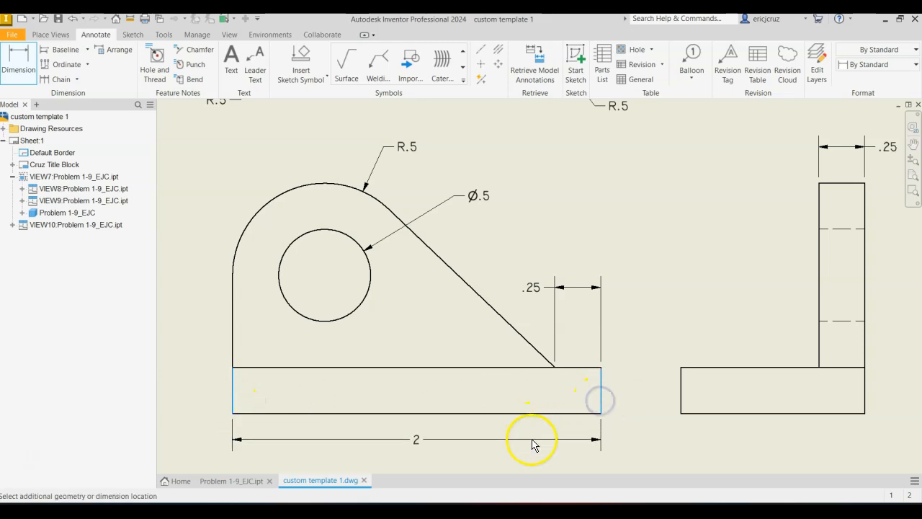
pyautogui.click(532, 448)
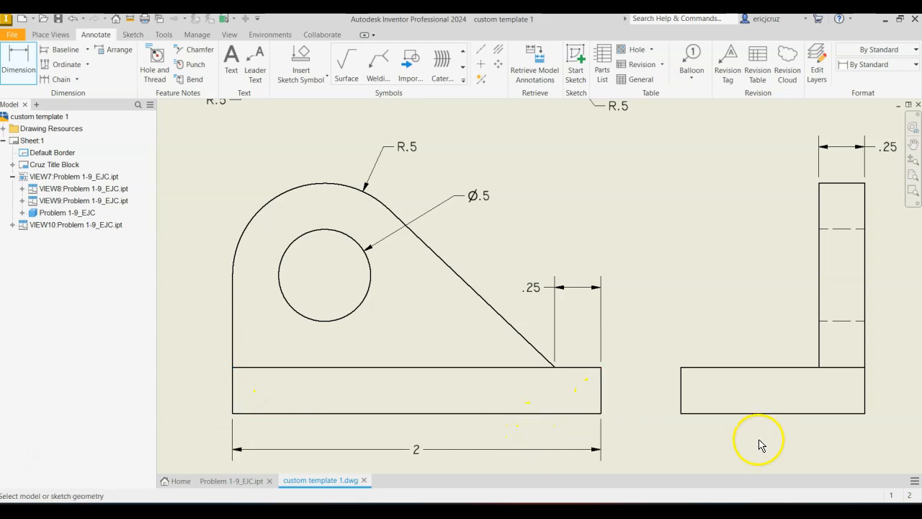
# Step: Dimension the base thickness in the side view and the overall base depth beside the top view
pyautogui.click(681, 404)
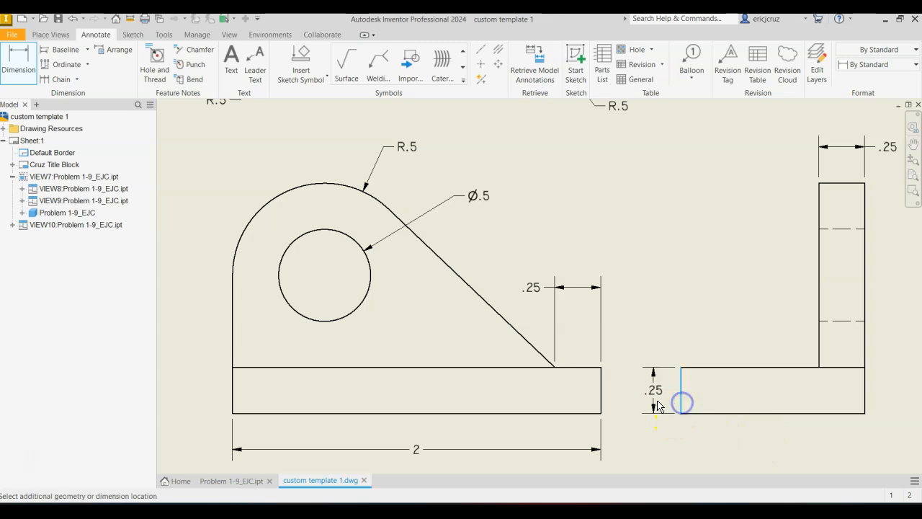
pyautogui.click(651, 402)
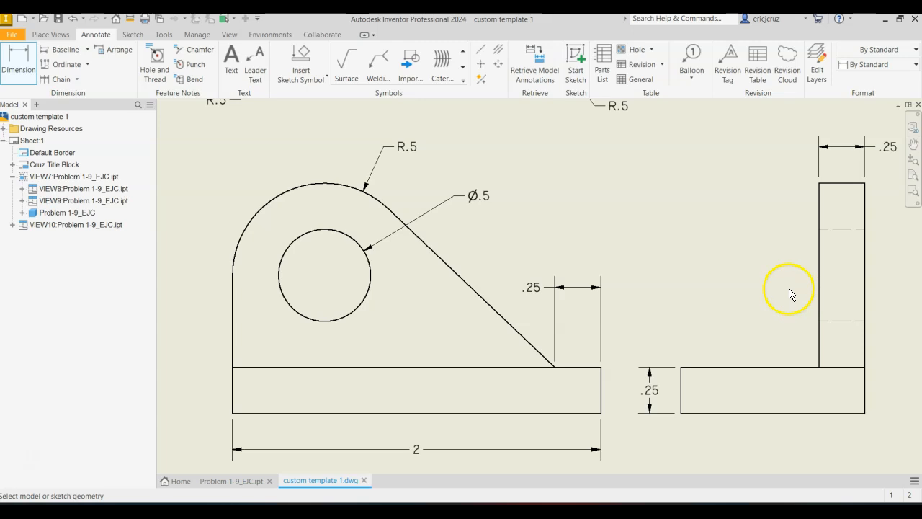
pyautogui.moveTo(776, 273); pyautogui.dragTo(721, 426, button='middle')
pyautogui.moveTo(678, 247); pyautogui.dragTo(639, 389, button='middle')
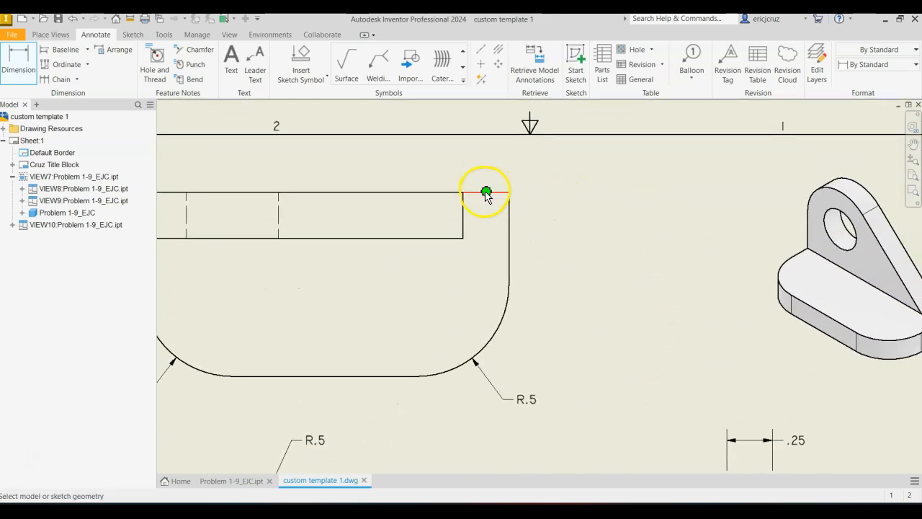
pyautogui.click(508, 193)
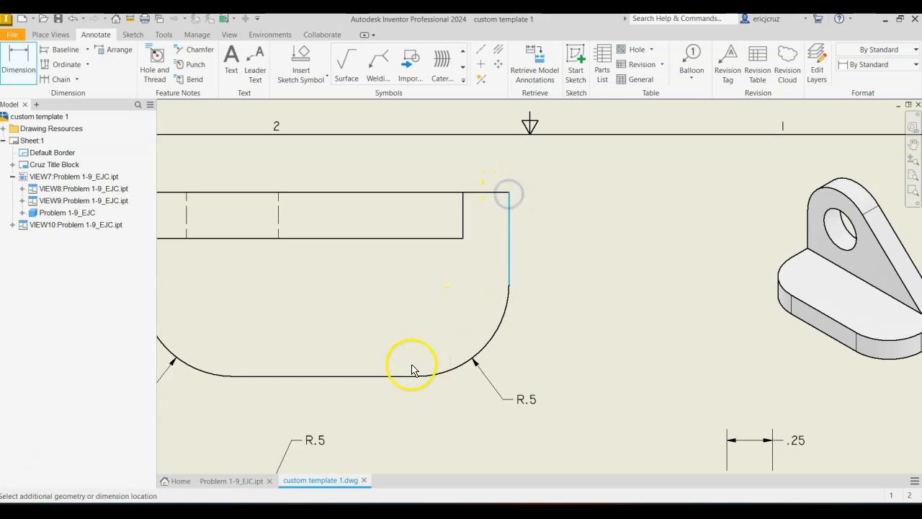
pyautogui.click(380, 376)
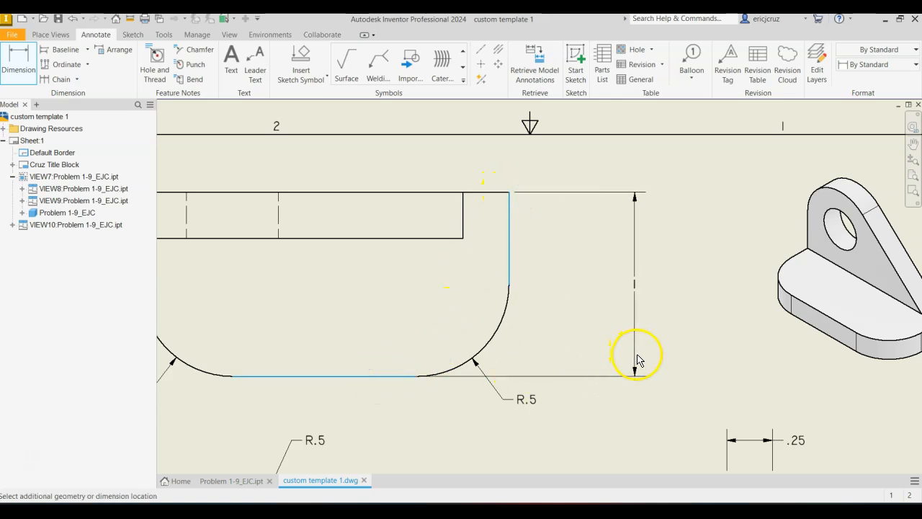
pyautogui.click(600, 355)
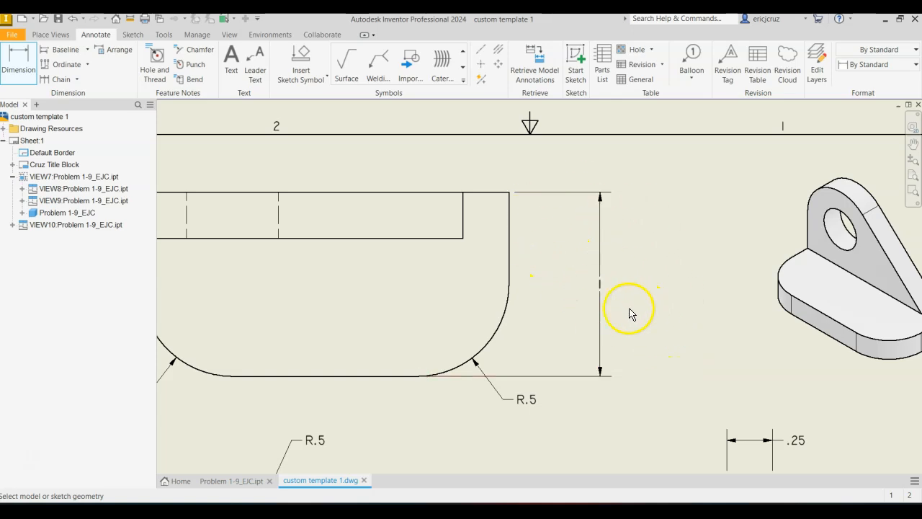
# Step: Dimension the height of the hole's center above the base's upper surface in the front view
pyautogui.scroll(-5, 628, 313)
pyautogui.moveTo(617, 309)
pyautogui.mouseDown(button='middle')
pyautogui.moveTo(583, 264)
pyautogui.moveTo(584, 191)
pyautogui.moveTo(588, 264)
pyautogui.moveTo(589, 206)
pyautogui.moveTo(569, 199)
pyautogui.mouseUp(button='middle')
pyautogui.moveTo(418, 374); pyautogui.dragTo(438, 349, button='middle')
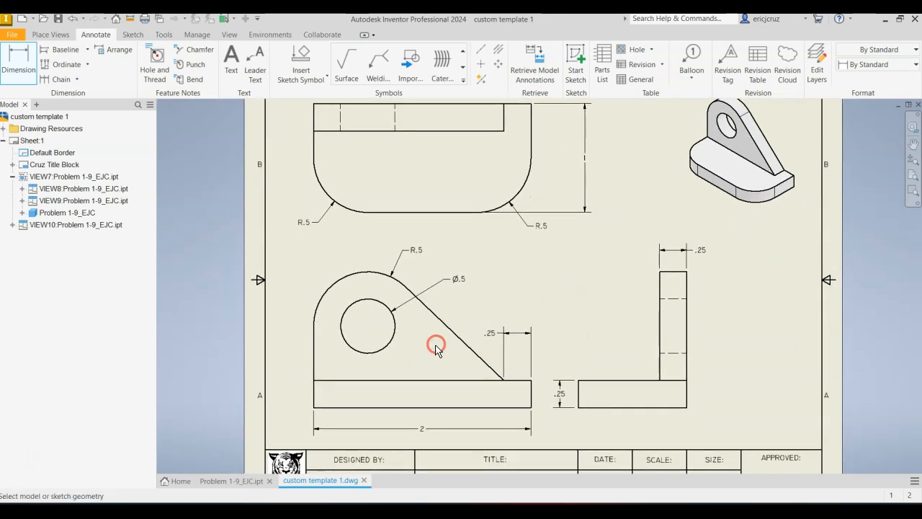
pyautogui.click(354, 351)
pyautogui.click(328, 379)
pyautogui.click(297, 371)
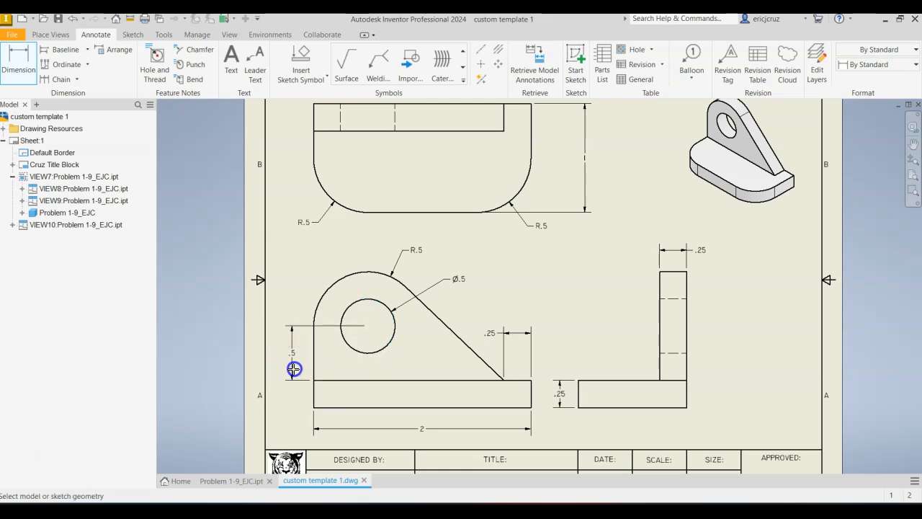
pyautogui.click(591, 339)
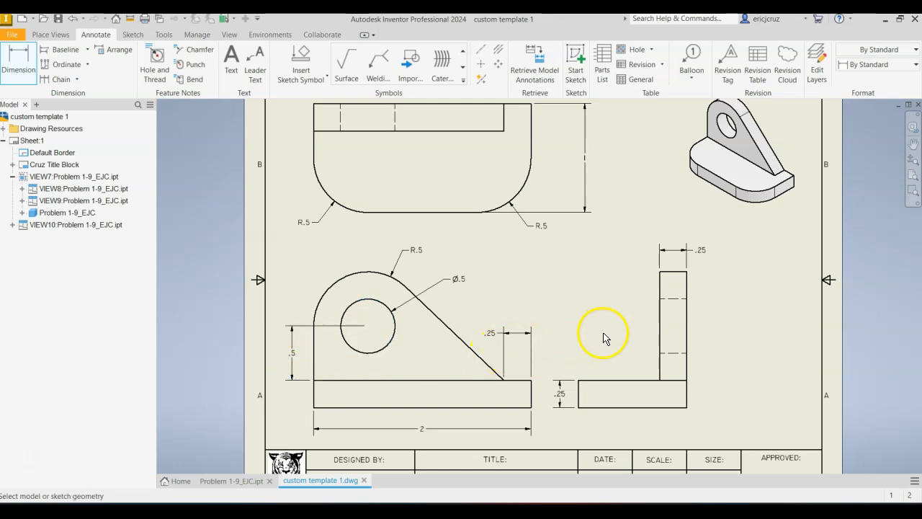
# Step: Add center marks to the upper arc and the hole in the front view
pyautogui.click(481, 66)
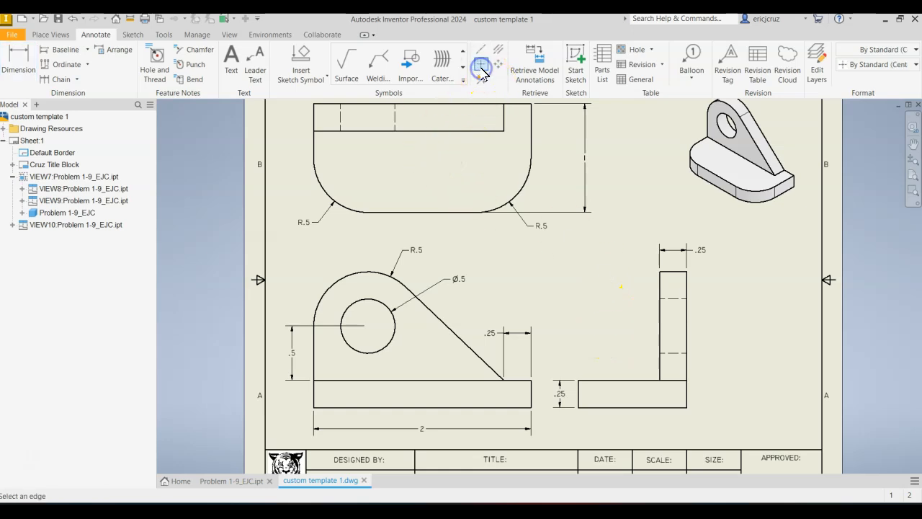
pyautogui.click(364, 274)
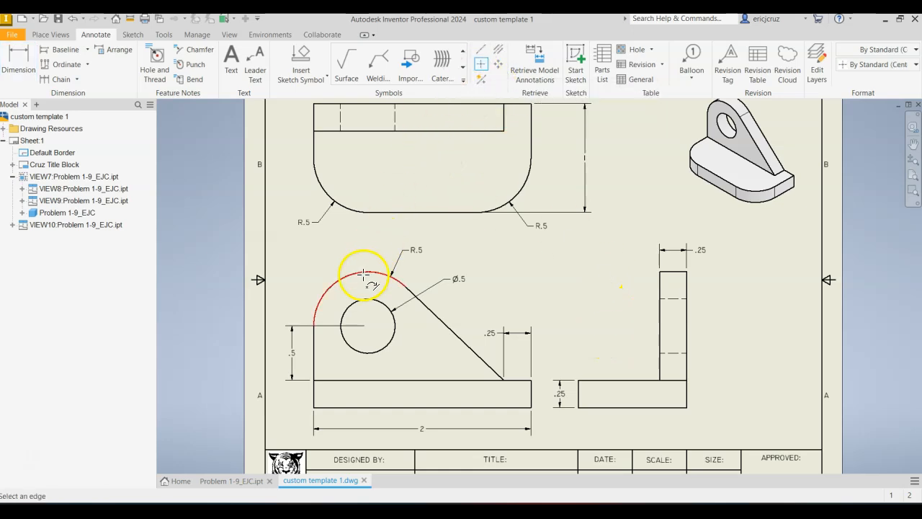
pyautogui.click(381, 304)
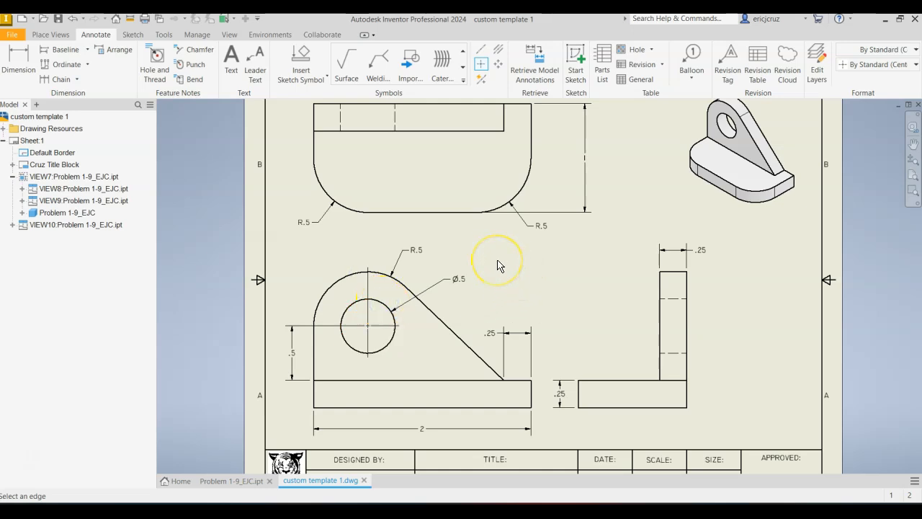
pyautogui.click(483, 64)
# Step: Add a bisecting centerline between the two hidden hole edges in the top view
pyautogui.click(499, 49)
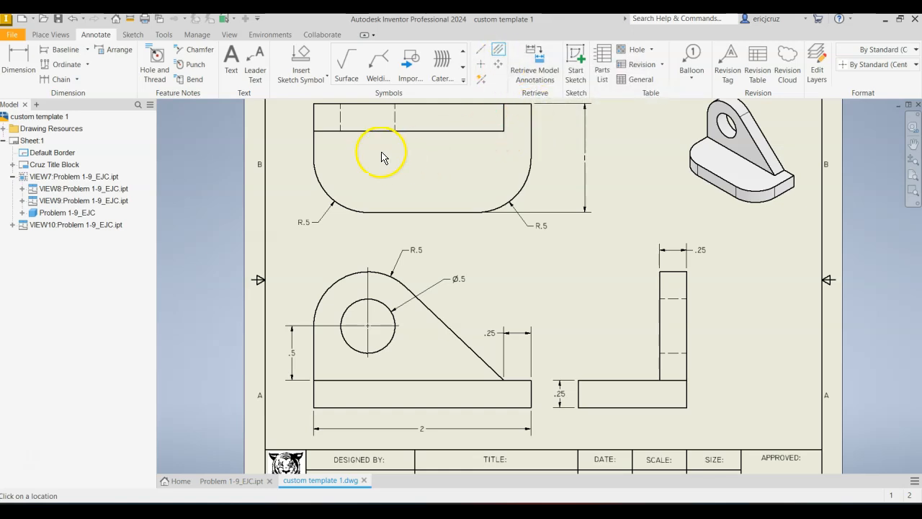
pyautogui.scroll(-3, 351, 121)
pyautogui.scroll(2, 360, 218)
pyautogui.scroll(-3, 324, 219)
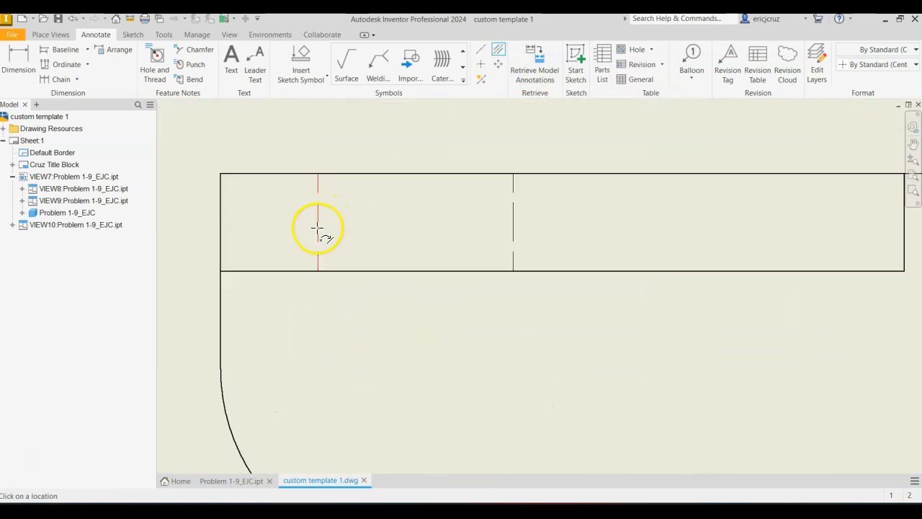
pyautogui.click(513, 229)
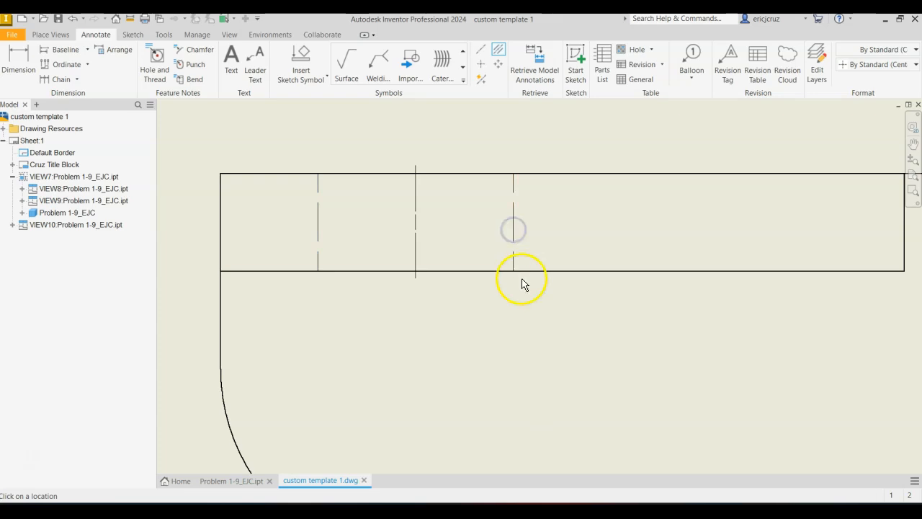
# Step: Add a bisecting centerline between the two hidden hole edges in the side view
pyautogui.scroll(5, 523, 284)
pyautogui.moveTo(588, 382); pyautogui.dragTo(295, 210, button='middle')
pyautogui.scroll(-5, 548, 333)
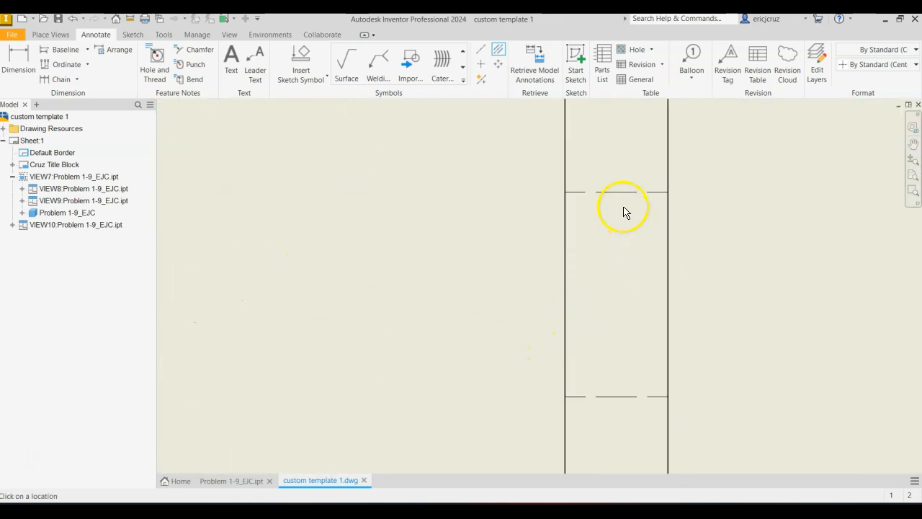
pyautogui.click(651, 191)
pyautogui.click(640, 397)
pyautogui.scroll(5, 640, 397)
pyautogui.moveTo(640, 397); pyautogui.dragTo(589, 305, button='middle')
pyautogui.scroll(3, 589, 304)
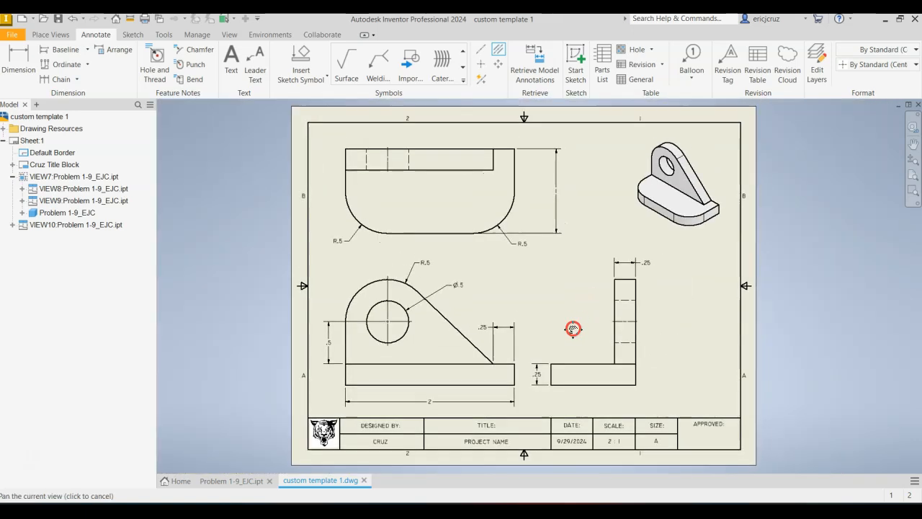
pyautogui.scroll(-2, 575, 327)
pyautogui.scroll(2, 576, 327)
pyautogui.scroll(-1, 575, 327)
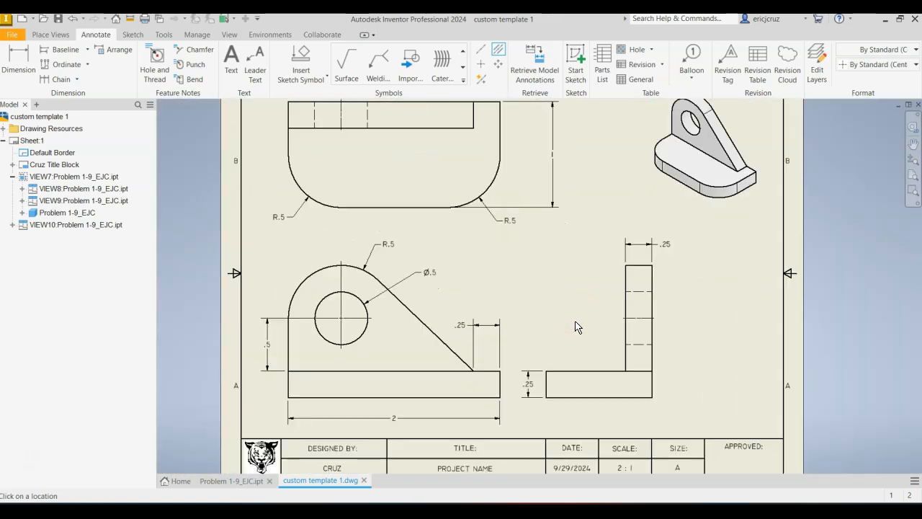
pyautogui.moveTo(575, 327); pyautogui.dragTo(552, 367, button='middle')
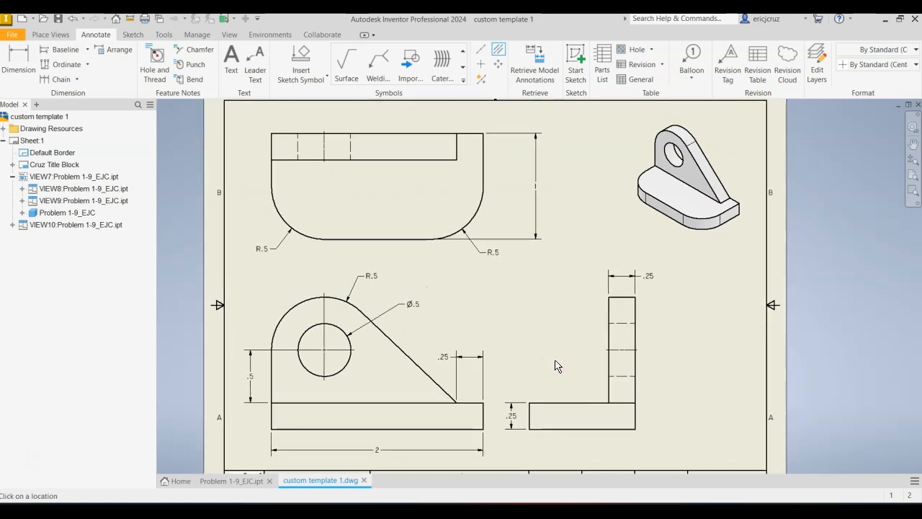
# Step: Save the drawing under the name Problem 1-9_EJC as an Inventor DWG file in the Models folder
pyautogui.click(21, 39)
pyautogui.click(32, 164)
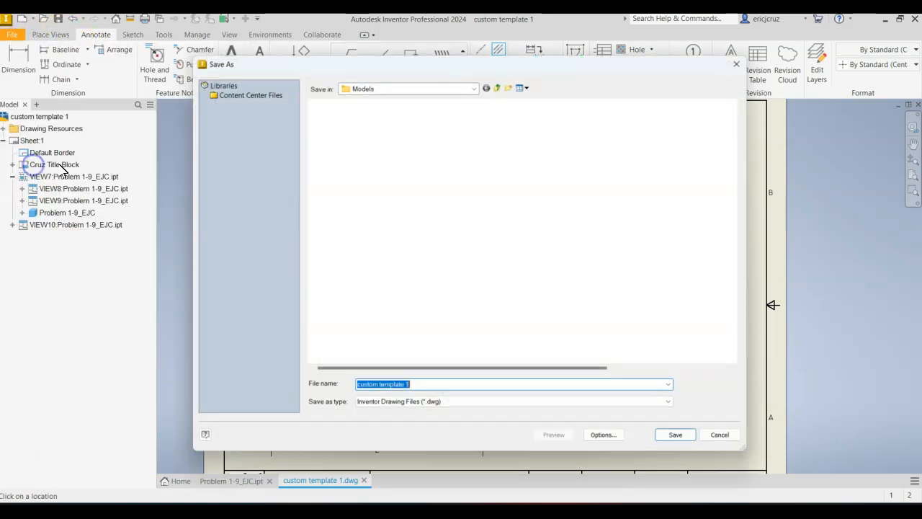
pyautogui.write('Pro')
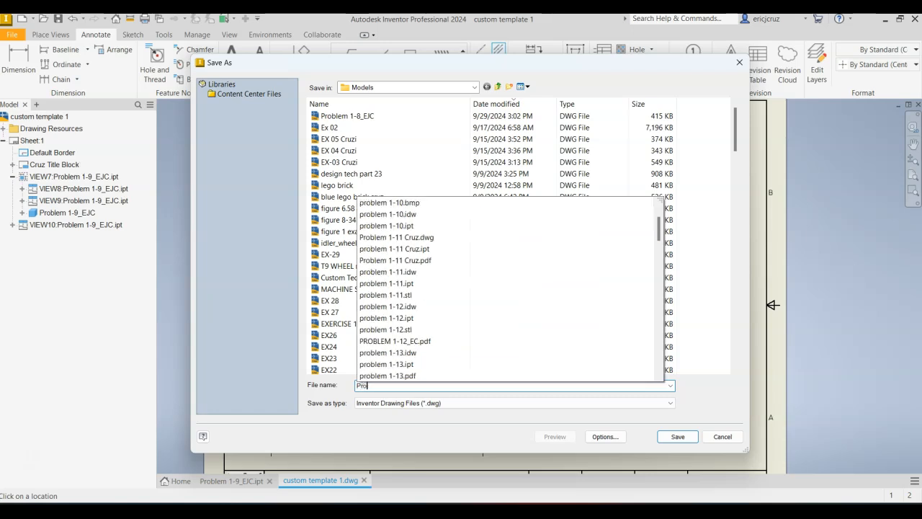
pyautogui.write('blem 1-9')
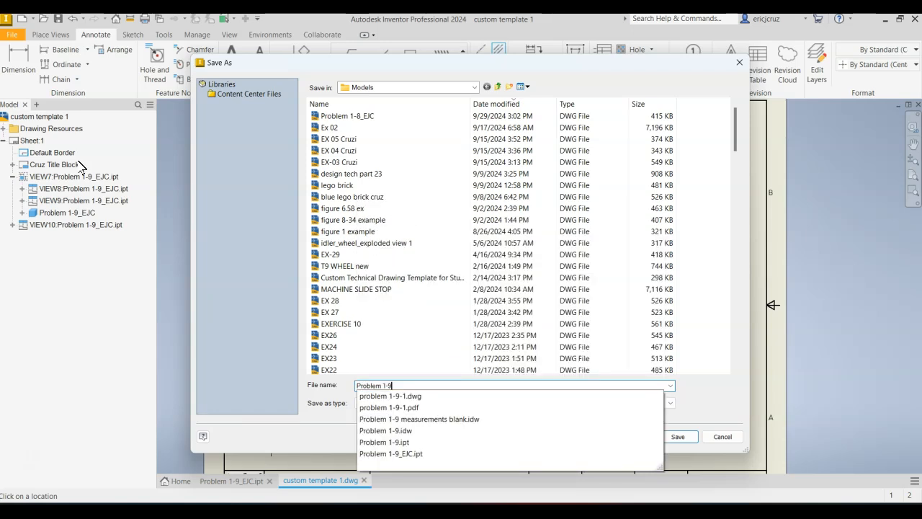
pyautogui.write('_EJC')
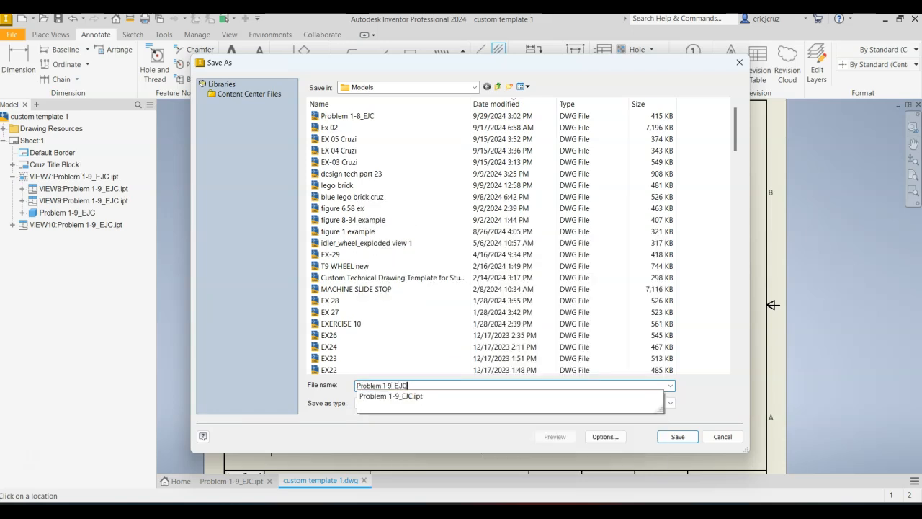
pyautogui.press('Return')
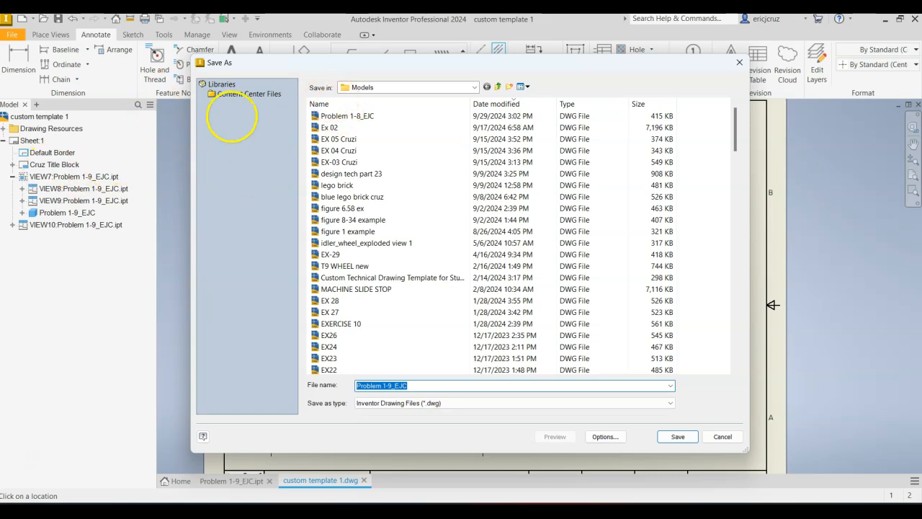
pyautogui.press('Return')
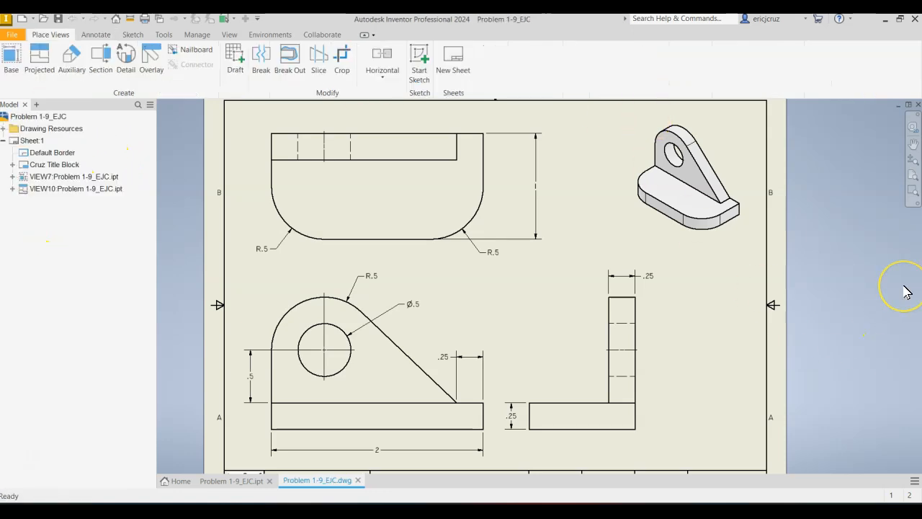
# Step: Print the current sheet on the Lexmark MS510 Series XL, scaled to best fit
pyautogui.hotkey('ctrl', 'p')
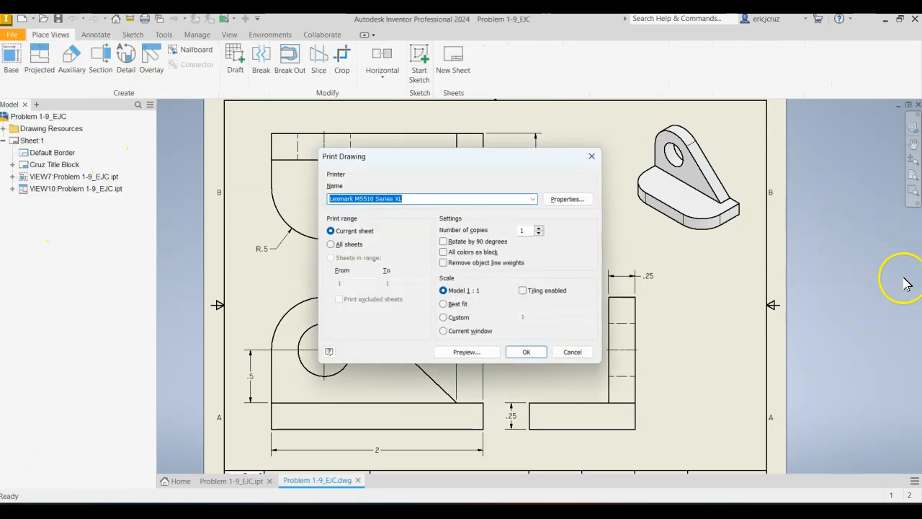
pyautogui.click(454, 303)
pyautogui.click(530, 352)
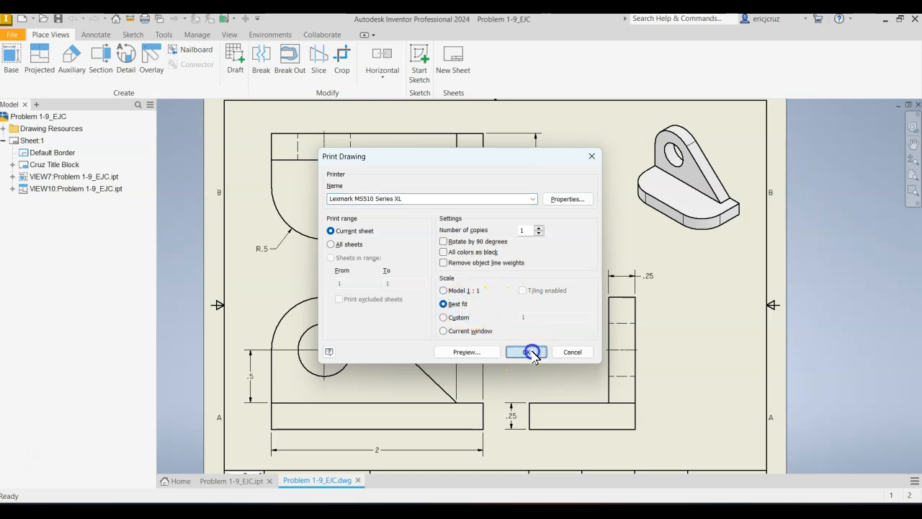
# Step: Export the drawing as a PDF file named Problem 1-9_EJC in the Models folder
pyautogui.click(13, 34)
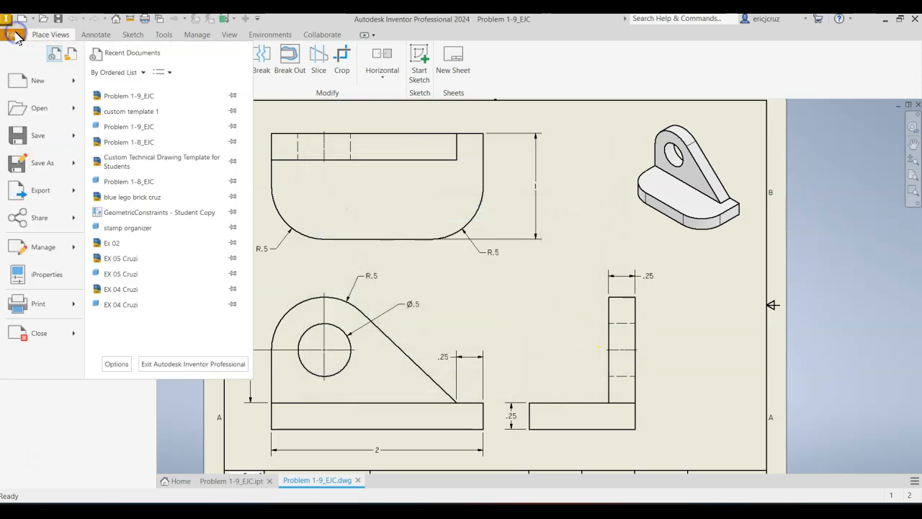
pyautogui.moveTo(43, 190)
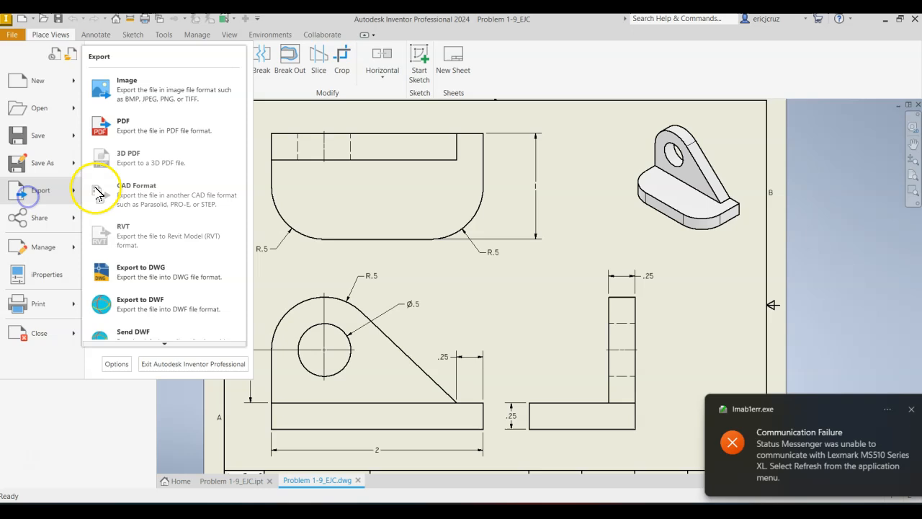
pyautogui.click(137, 142)
pyautogui.click(479, 389)
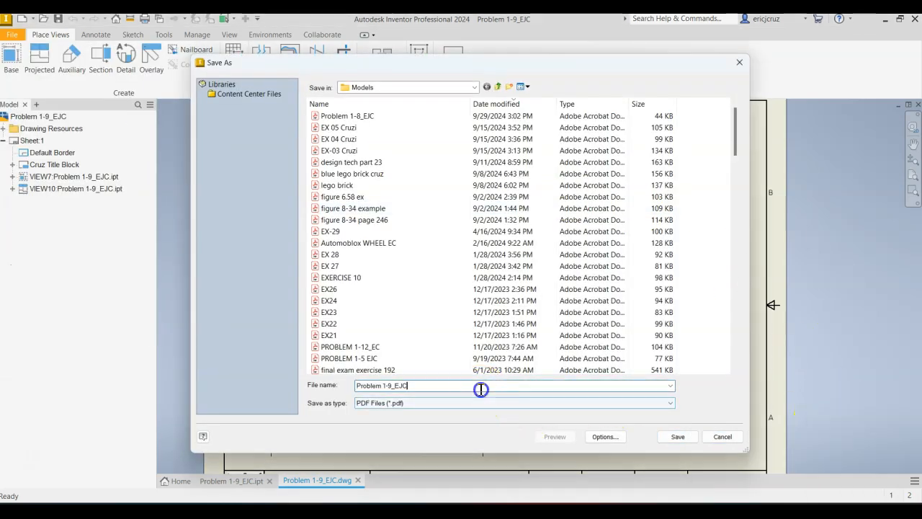
pyautogui.click(679, 438)
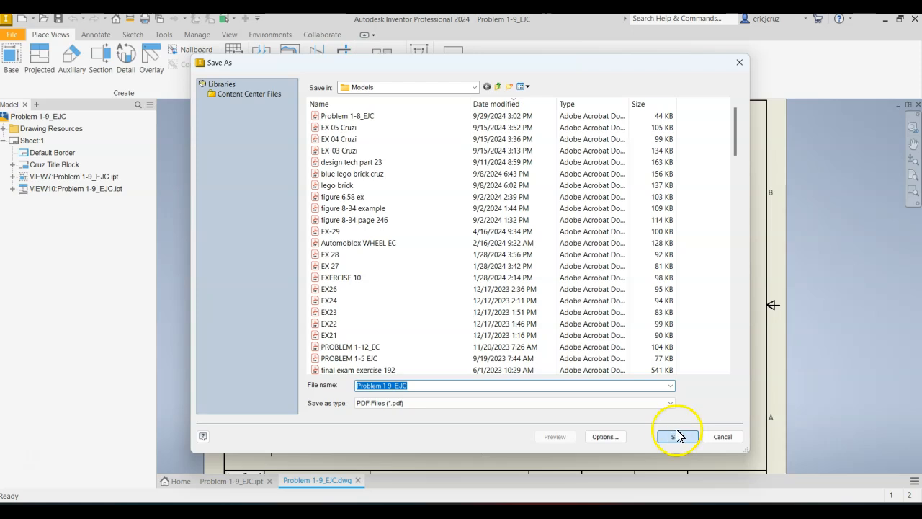